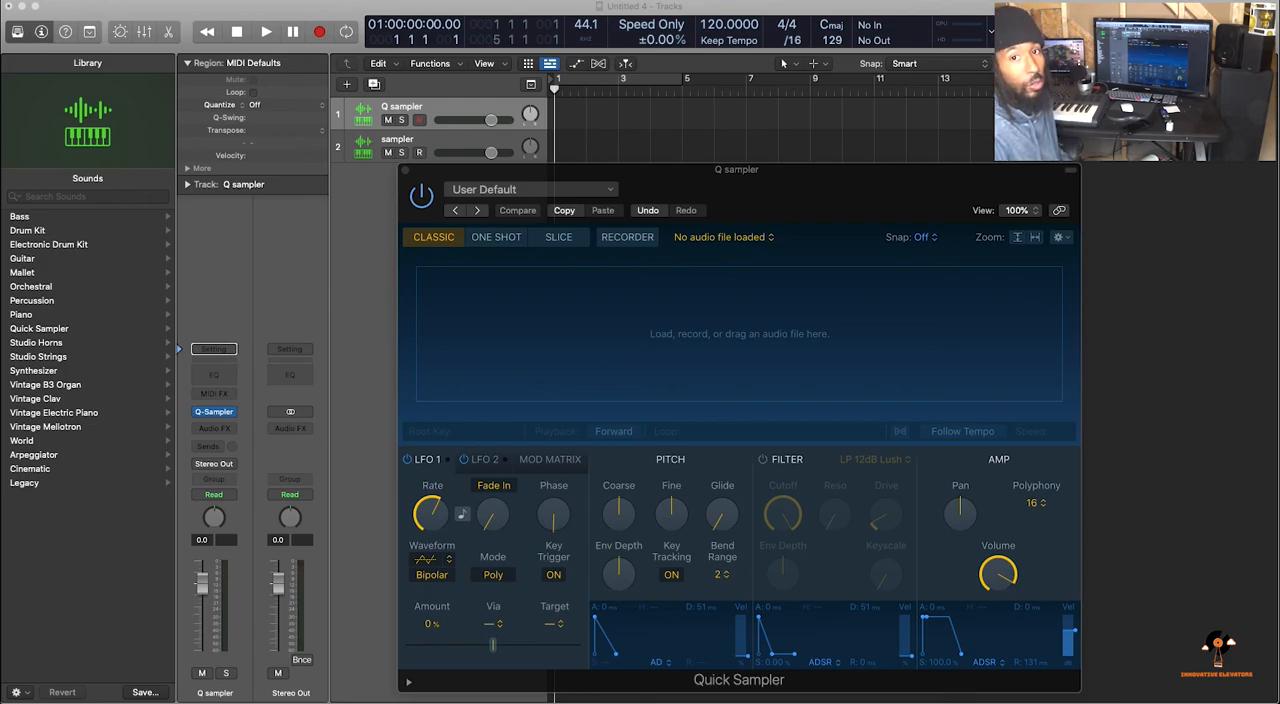
Close the Quick Sampler window and delete both existing tracks, Q sampler and sampler
{"action": "left_click", "coordinate": [406, 171]}
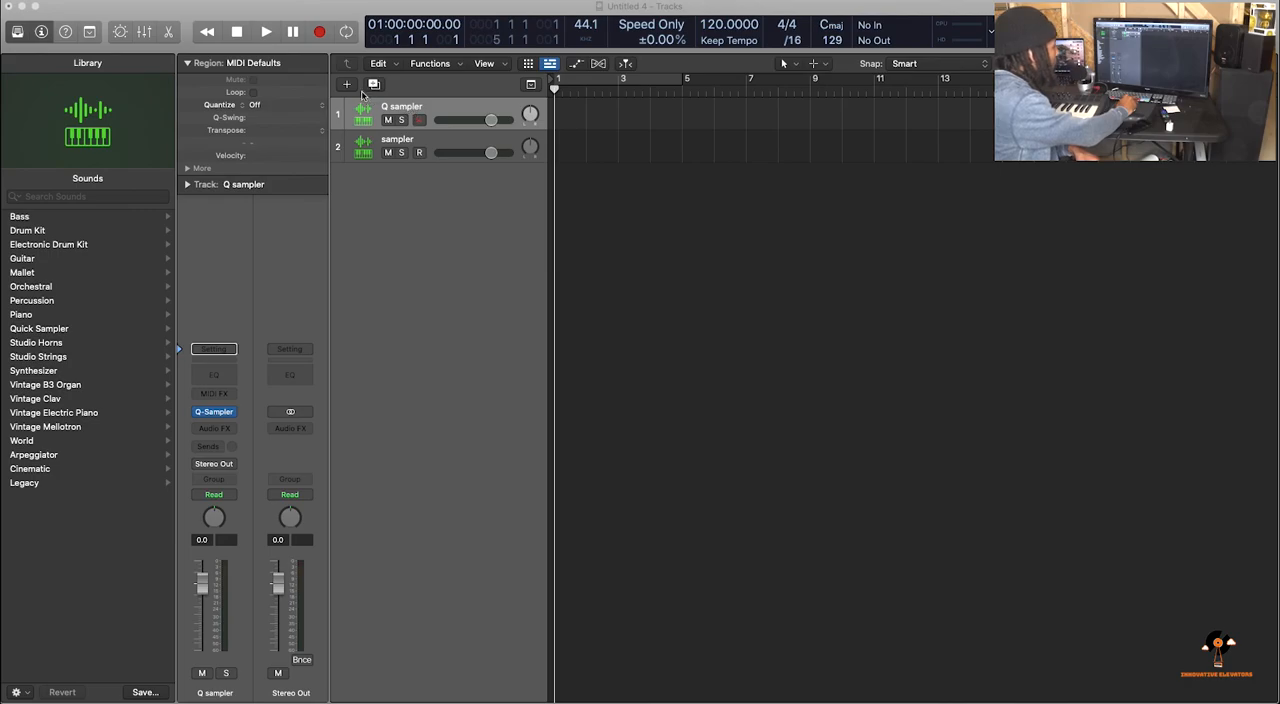
{"action": "left_click", "coordinate": [437, 111]}
{"action": "key", "text": "super+BackSpace"}
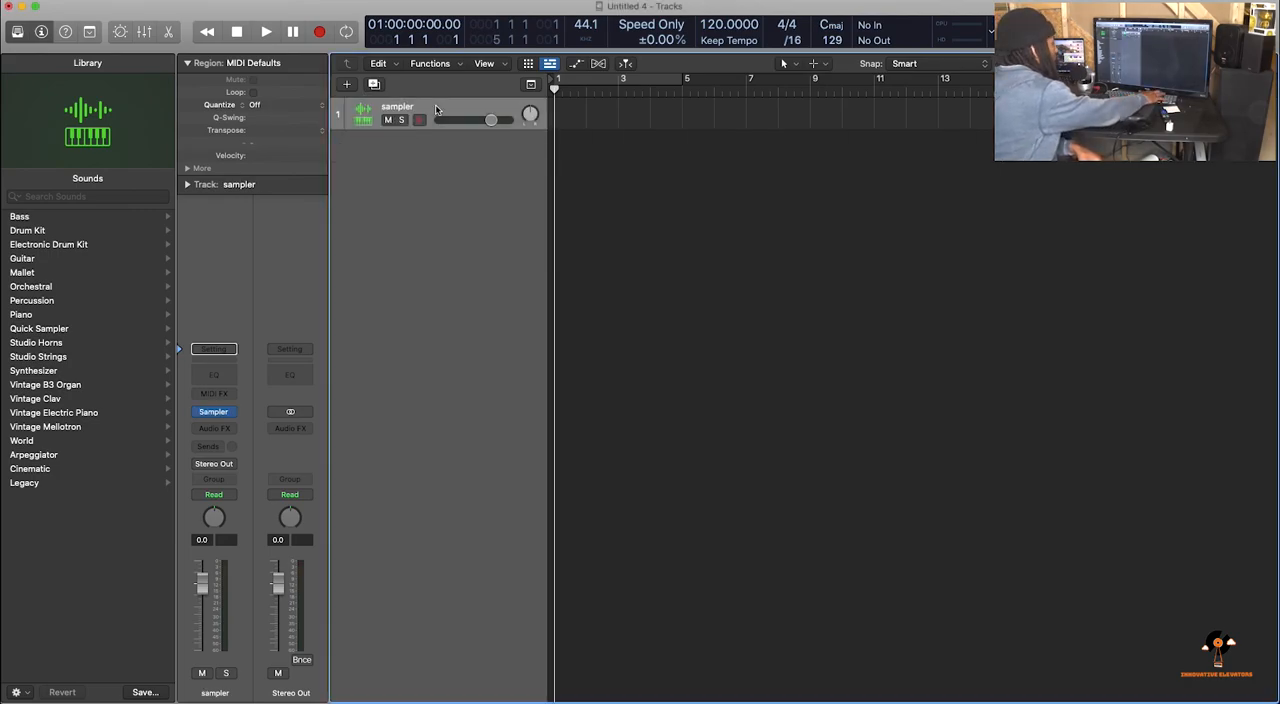
{"action": "key", "text": "super+BackSpace"}
Create one software instrument track using Quick Sampler (Single Sample) in mono
{"action": "key", "text": "alt+super+n"}
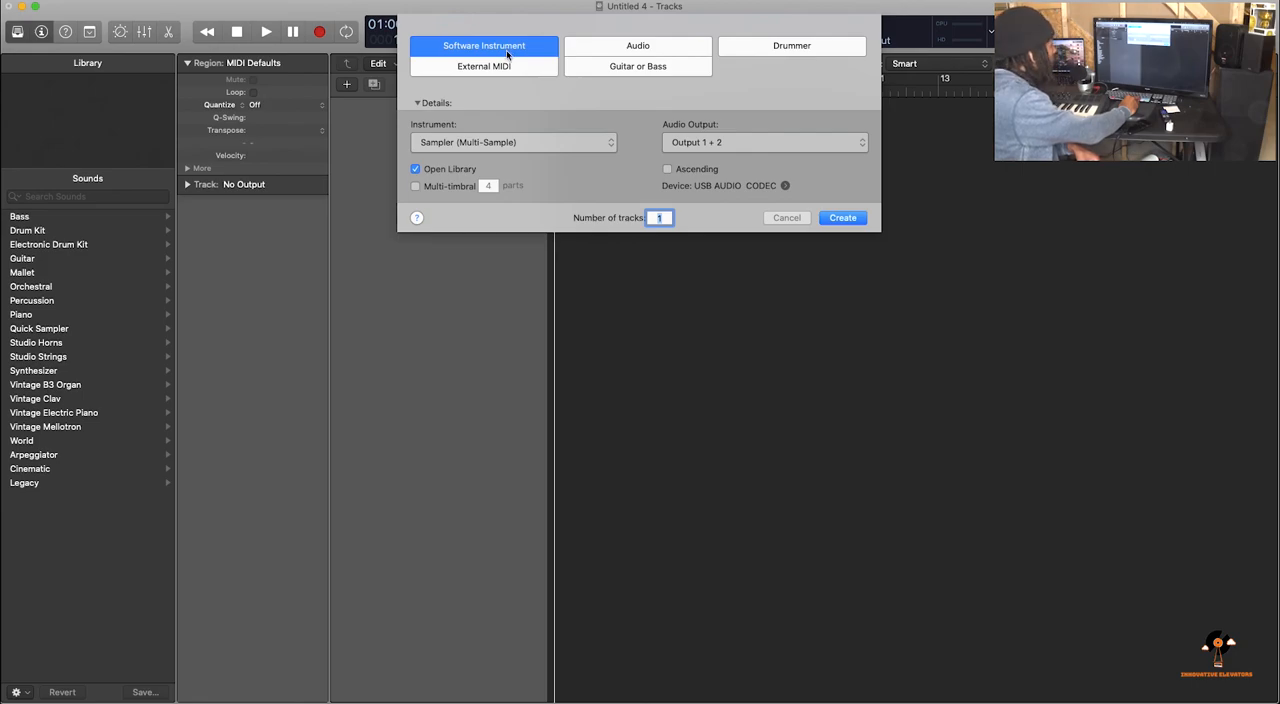
{"action": "left_click", "coordinate": [531, 146]}
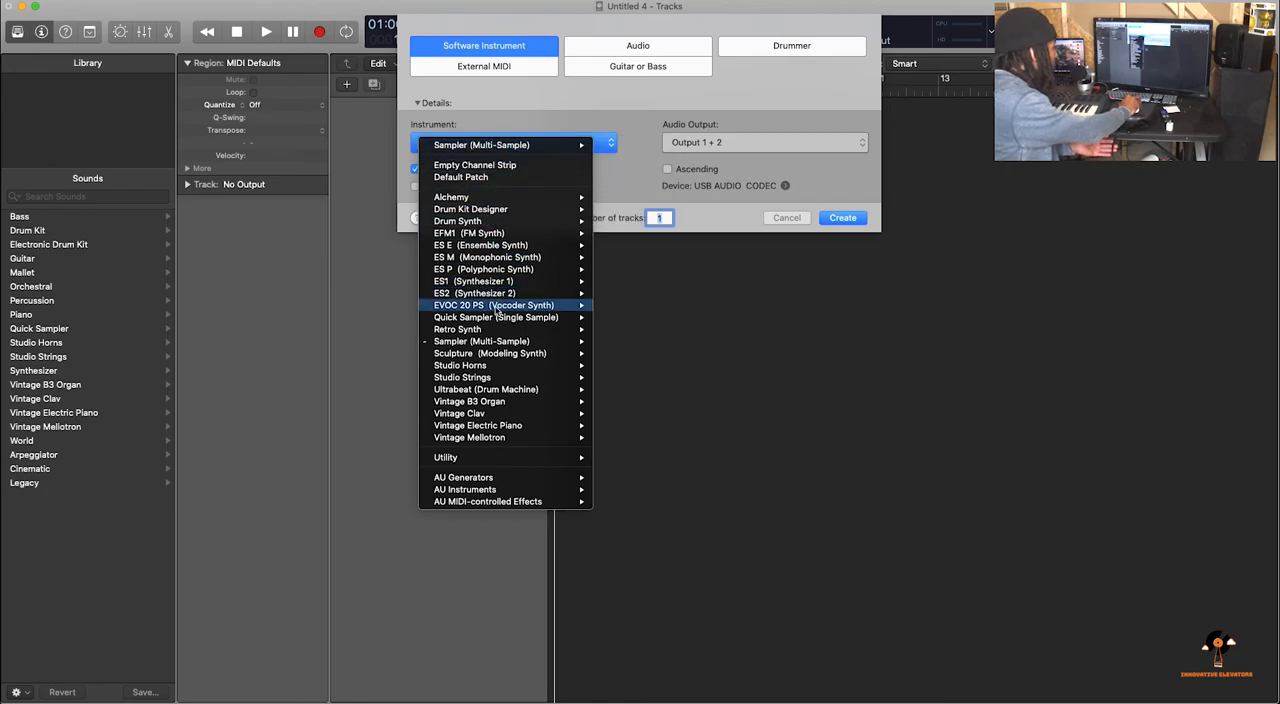
{"action": "mouse_move", "coordinate": [504, 318]}
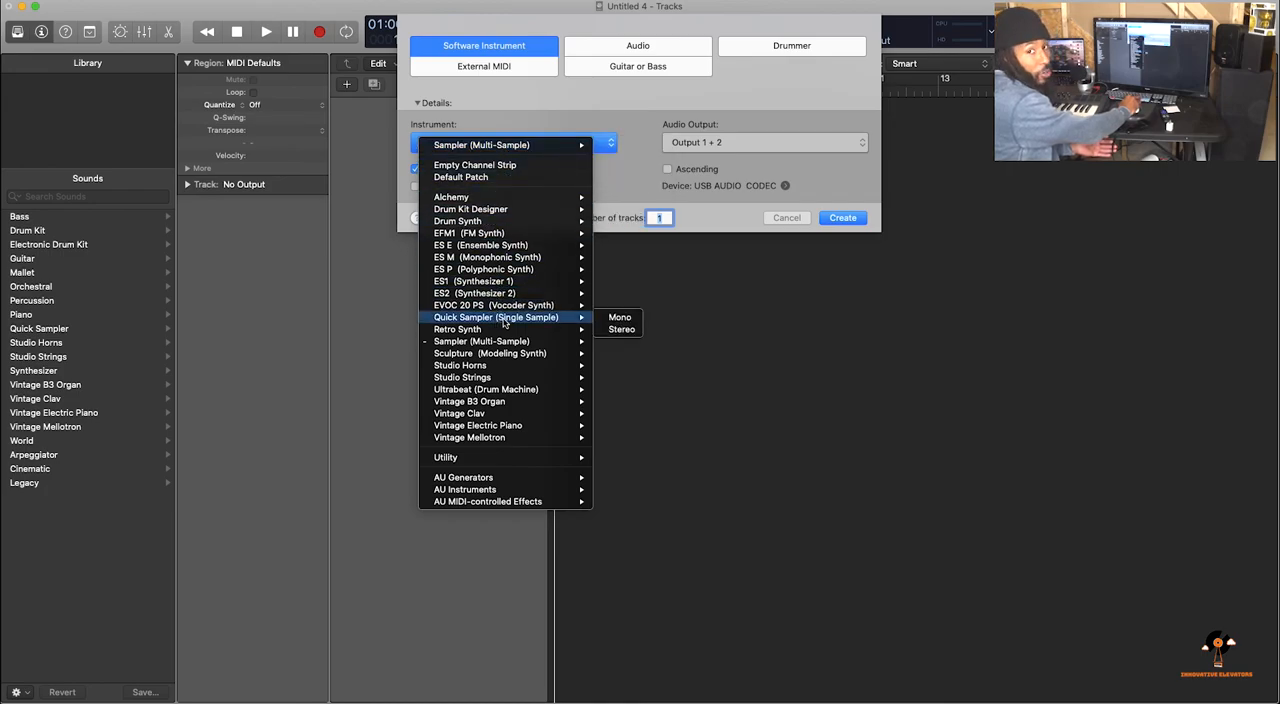
{"action": "left_click", "coordinate": [620, 317]}
{"action": "left_click", "coordinate": [840, 220]}
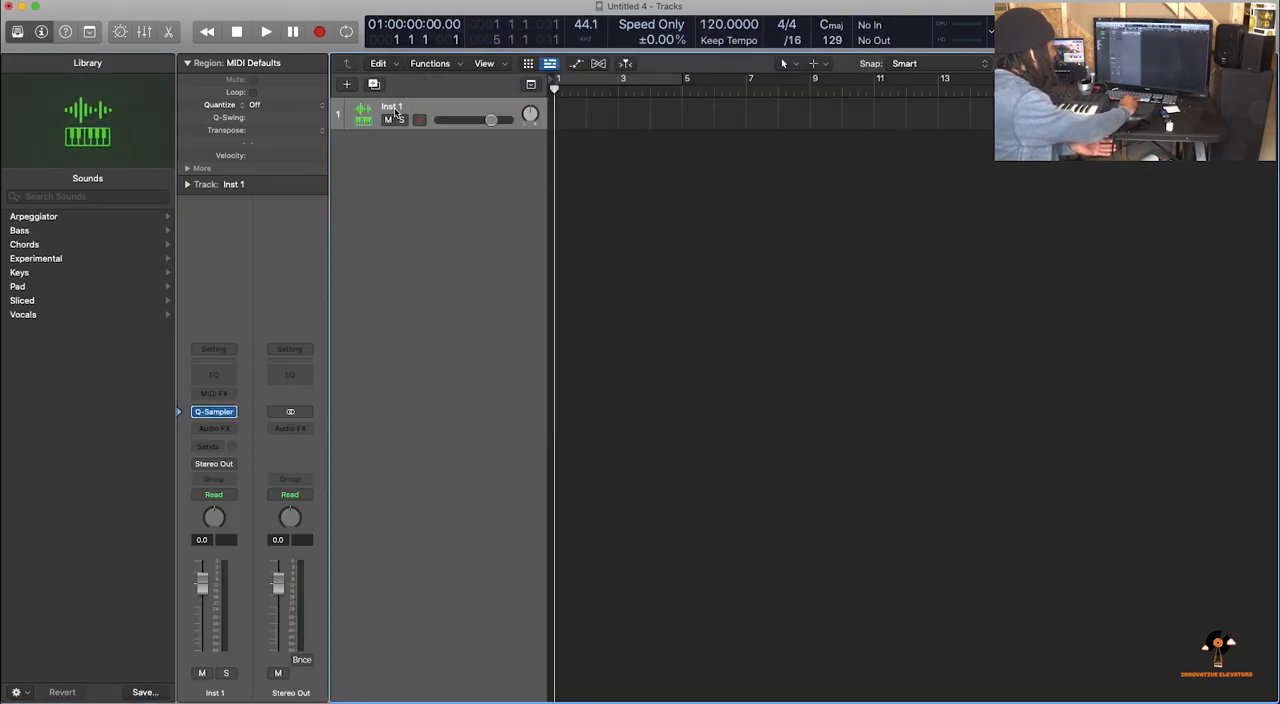
Rename the new instrument track as "Q sample"
{"action": "double_click", "coordinate": [392, 106]}
{"action": "key", "text": "BackSpace"}
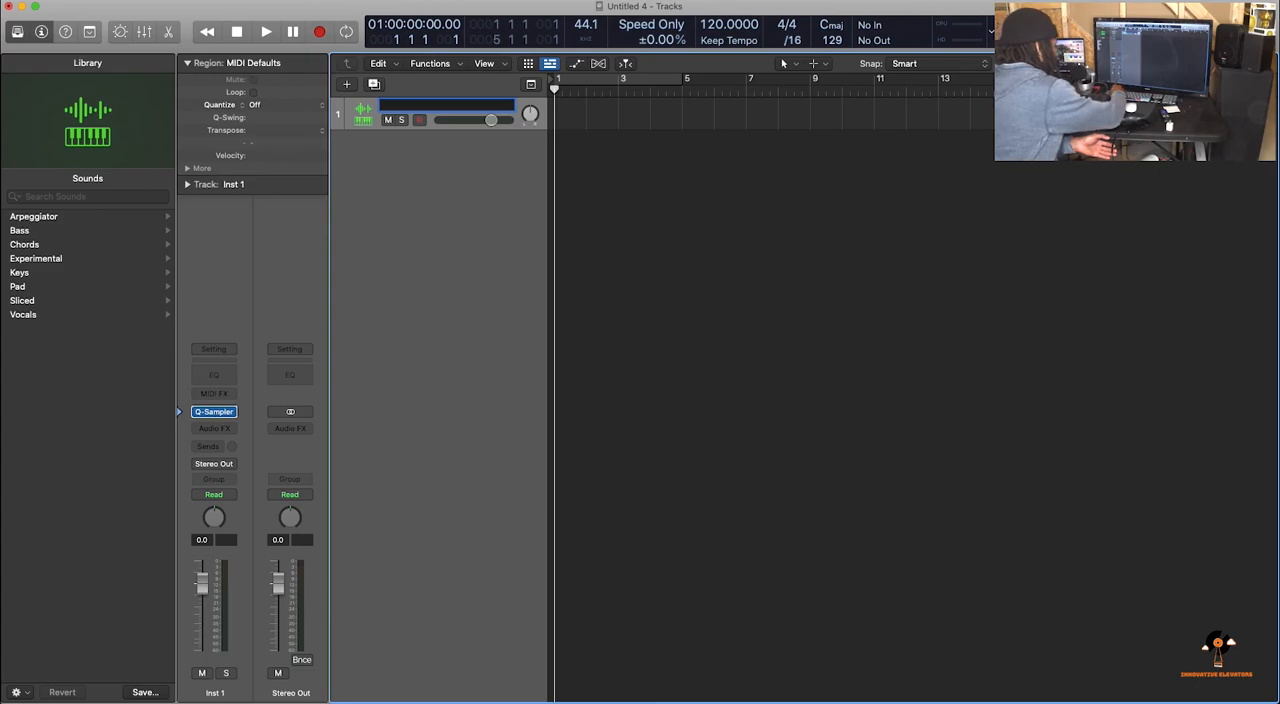
{"action": "type", "text": "Q samplew"}
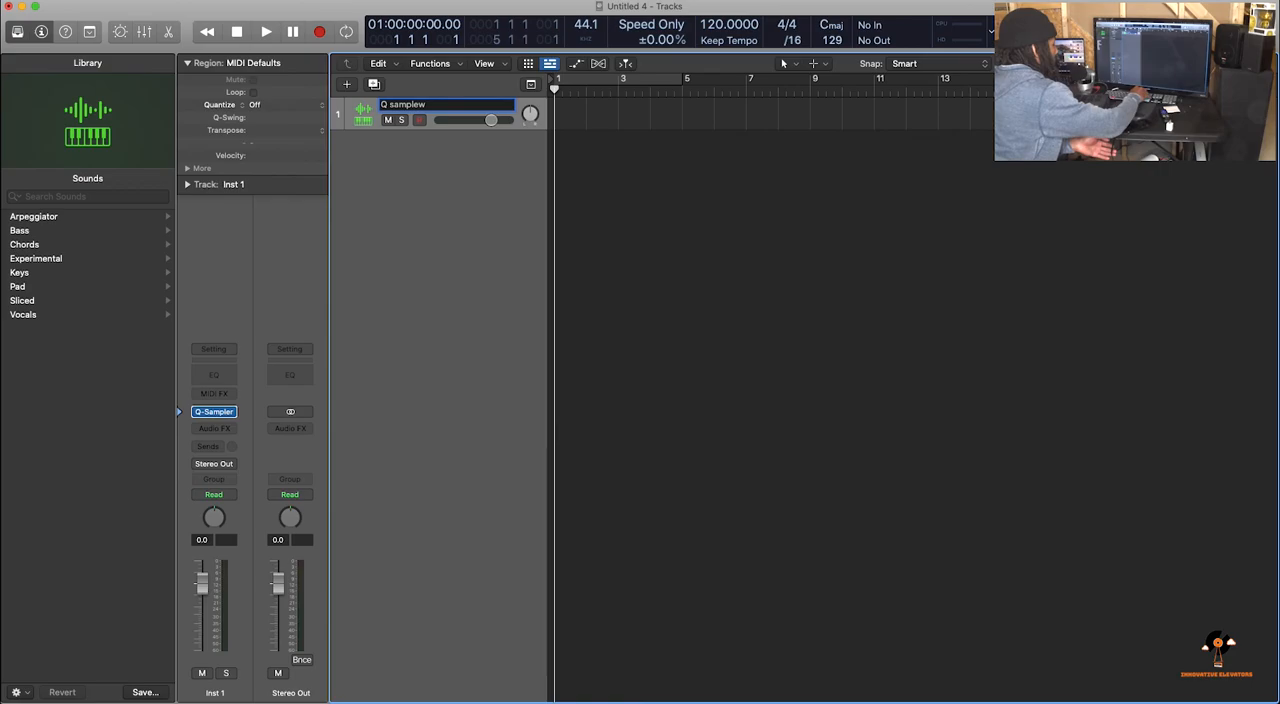
{"action": "key", "text": "BackSpace"}
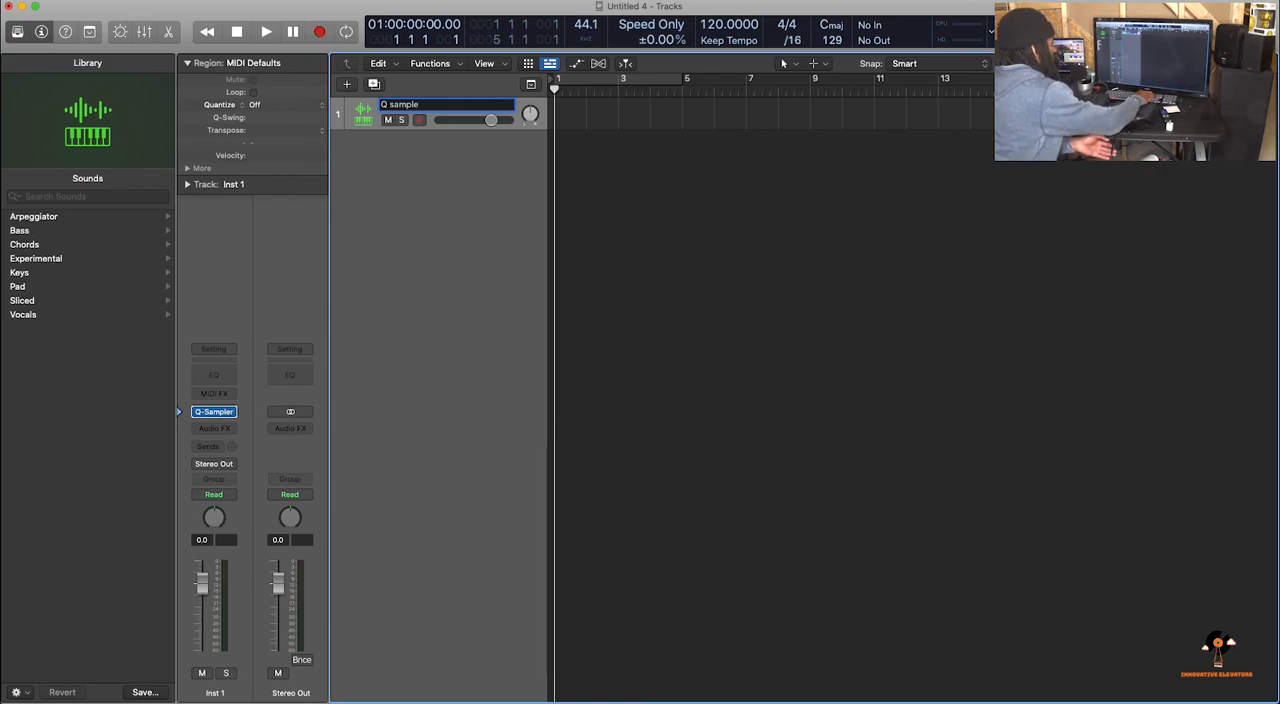
{"action": "key", "text": "Return"}
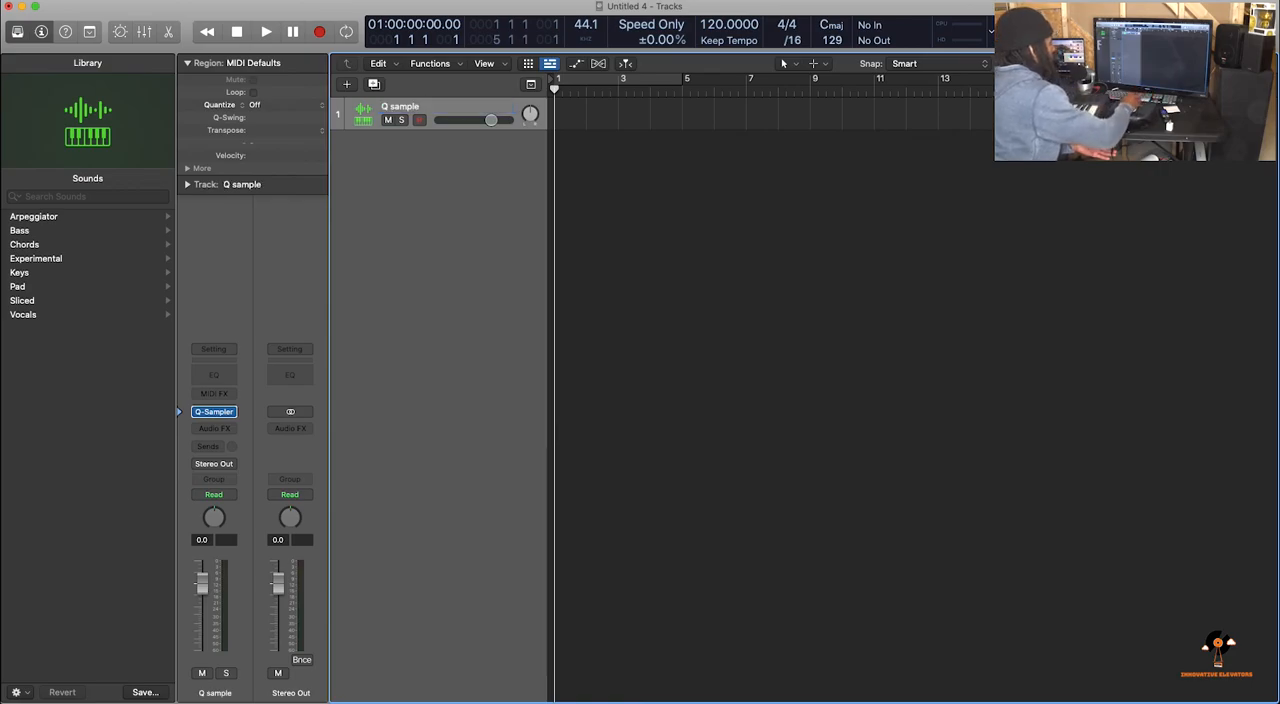
Add a second software instrument track using Sampler (Multi-Sample)
{"action": "left_click", "coordinate": [348, 86]}
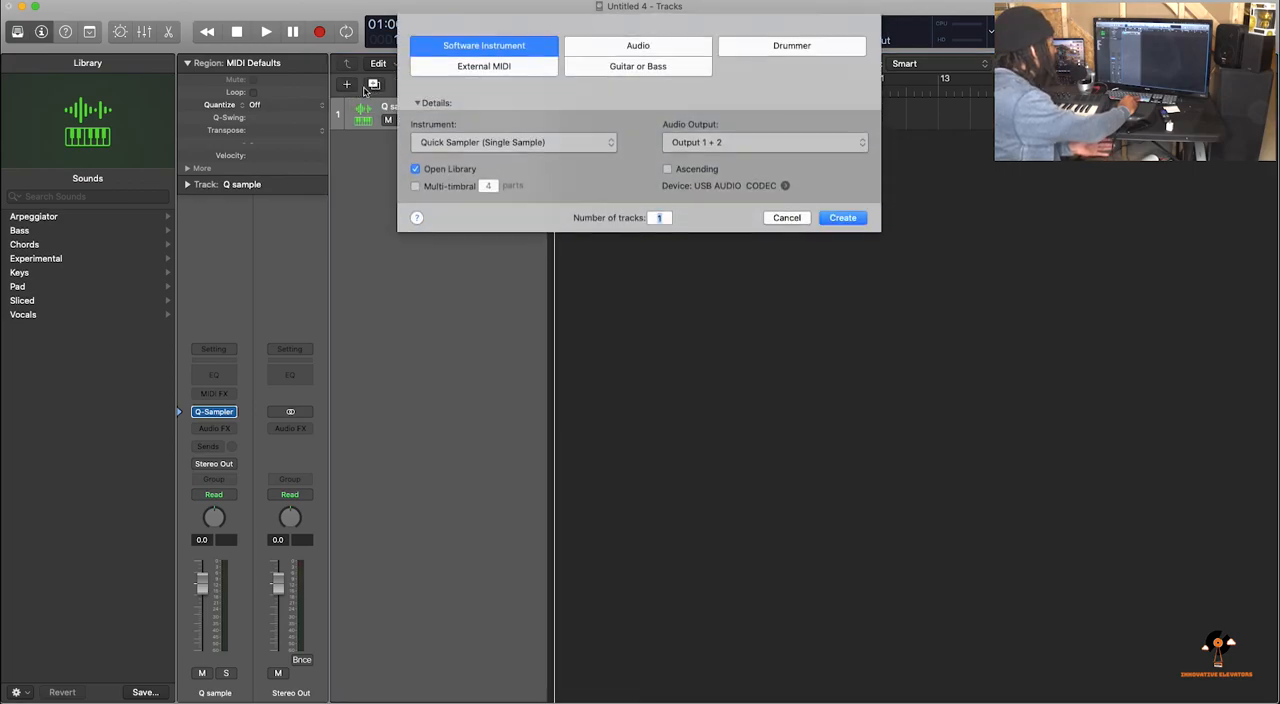
{"action": "left_click", "coordinate": [523, 141]}
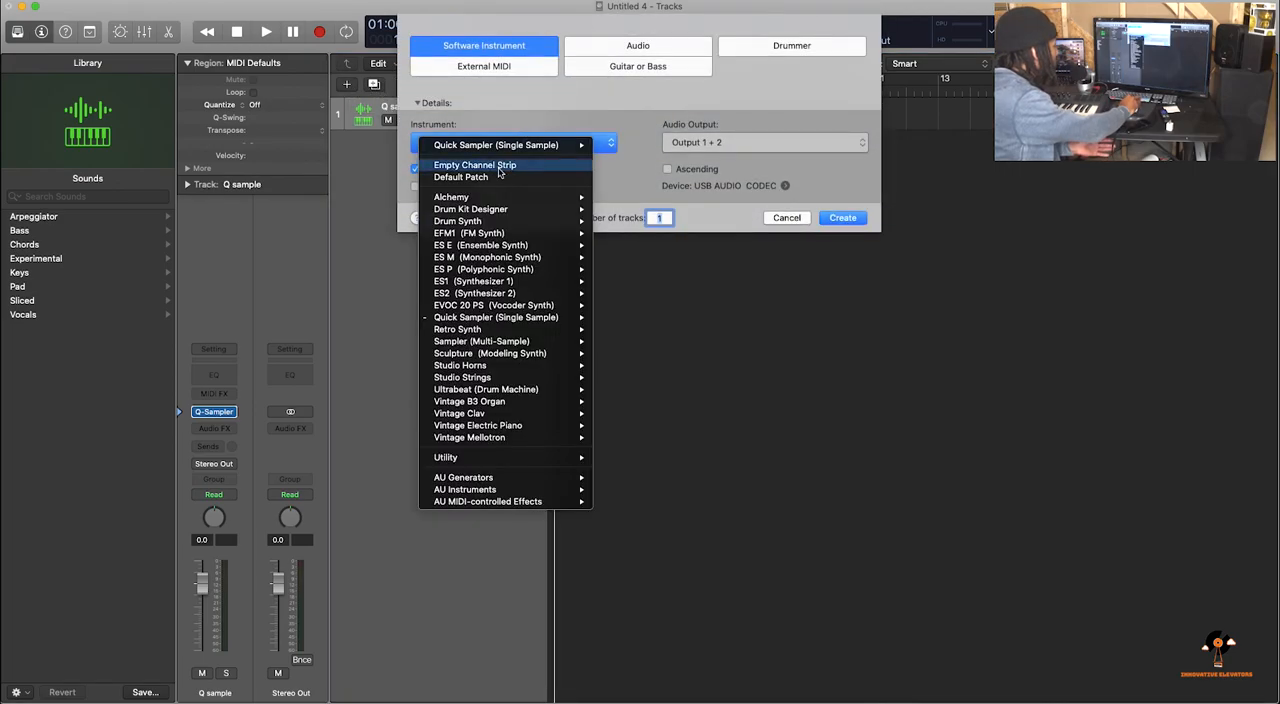
{"action": "left_click", "coordinate": [480, 346]}
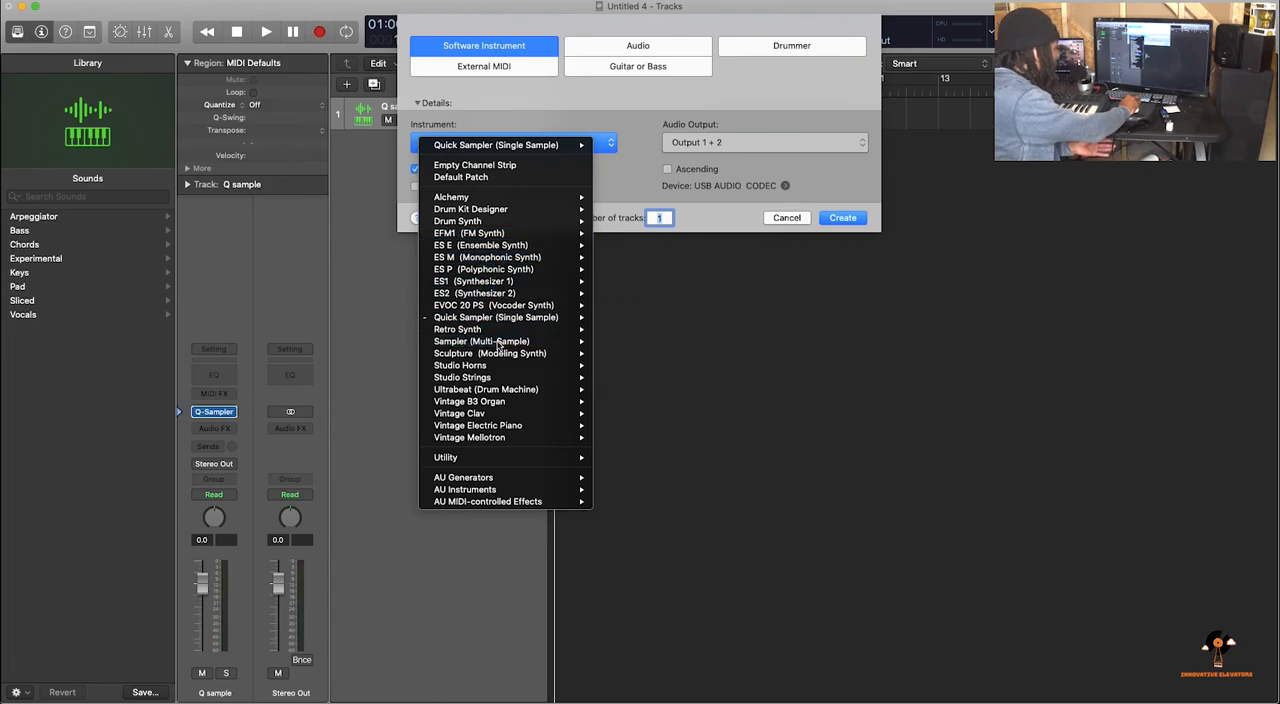
{"action": "left_click", "coordinate": [843, 218]}
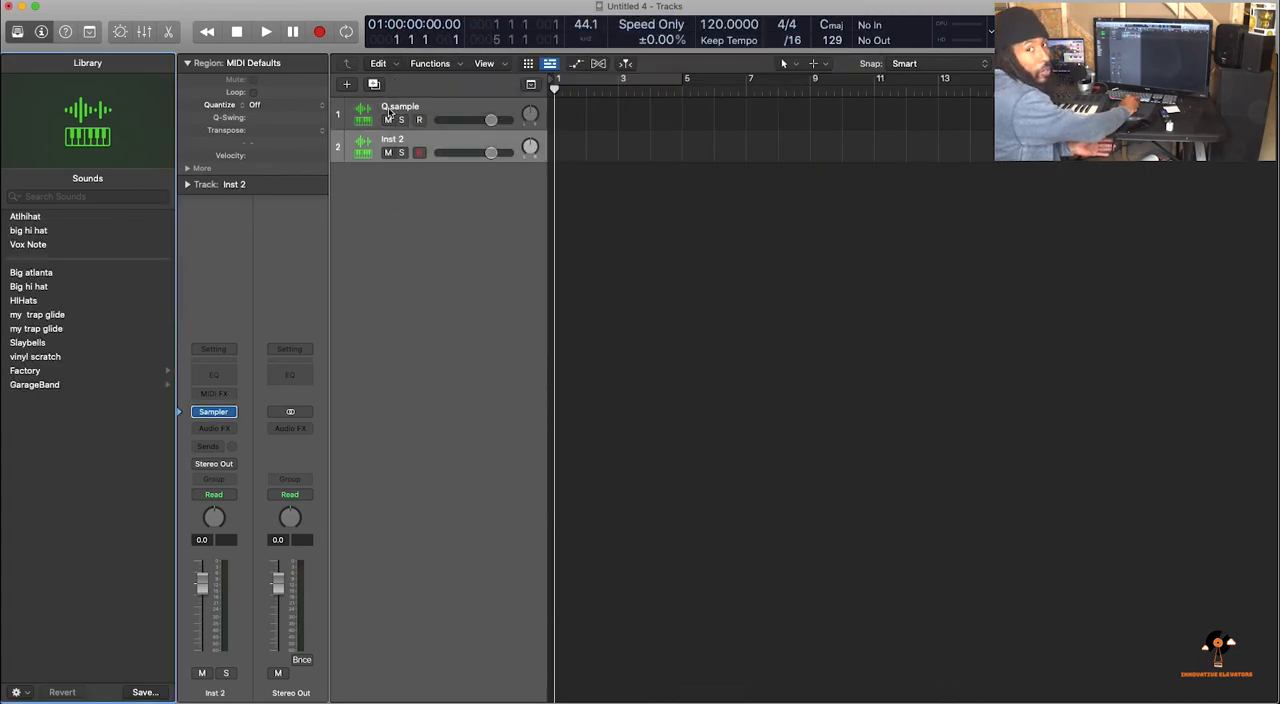
Add one audio track with its audio input set to Input 1 + 2
{"action": "left_click", "coordinate": [346, 84]}
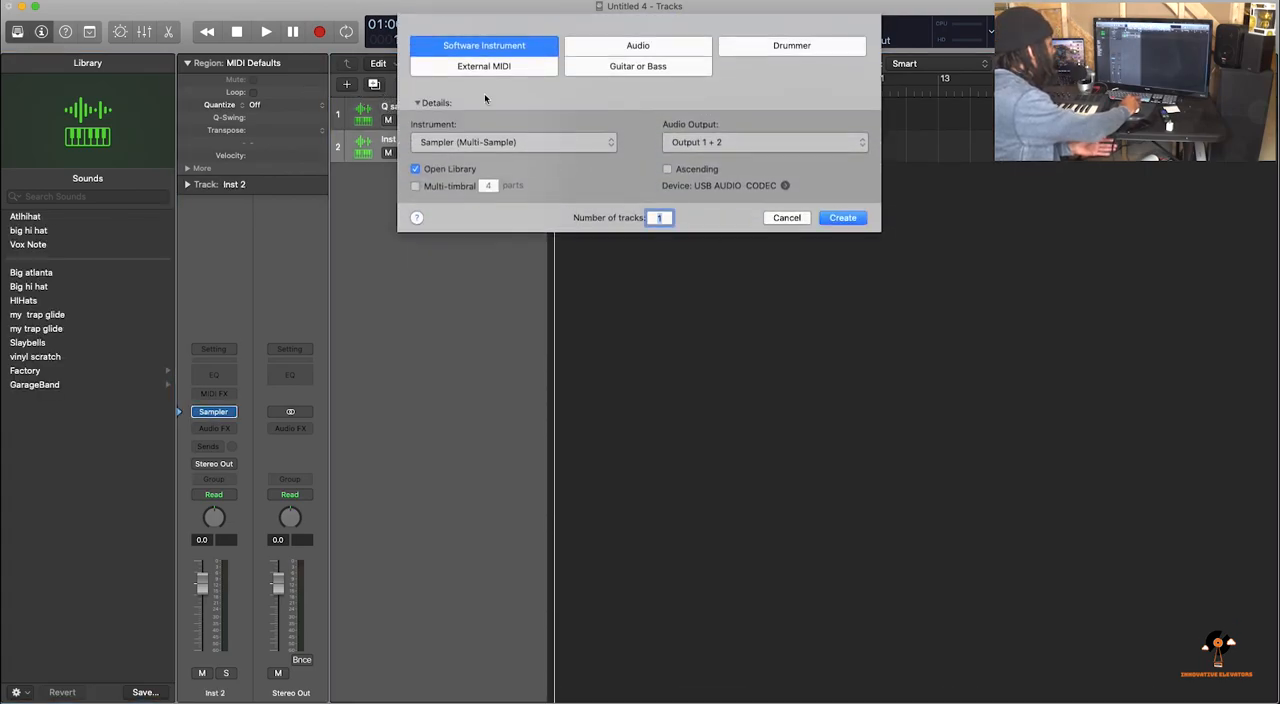
{"action": "left_click", "coordinate": [656, 50]}
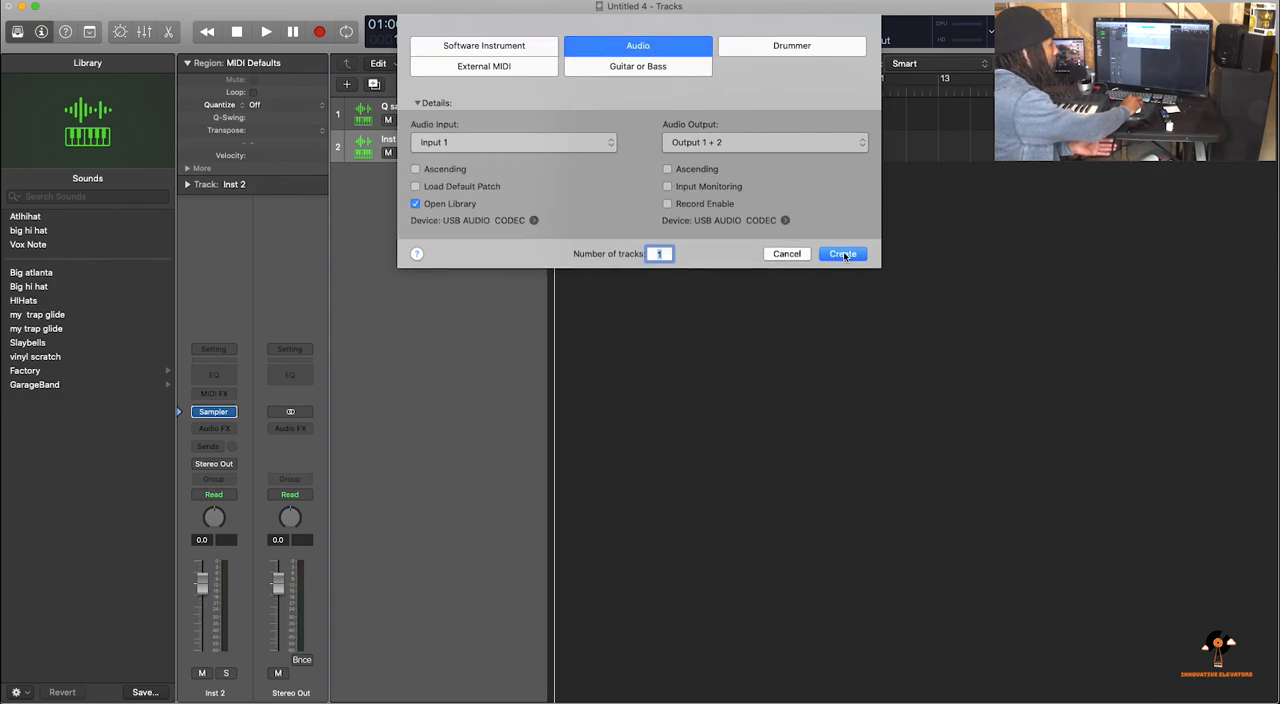
{"action": "left_click", "coordinate": [609, 145]}
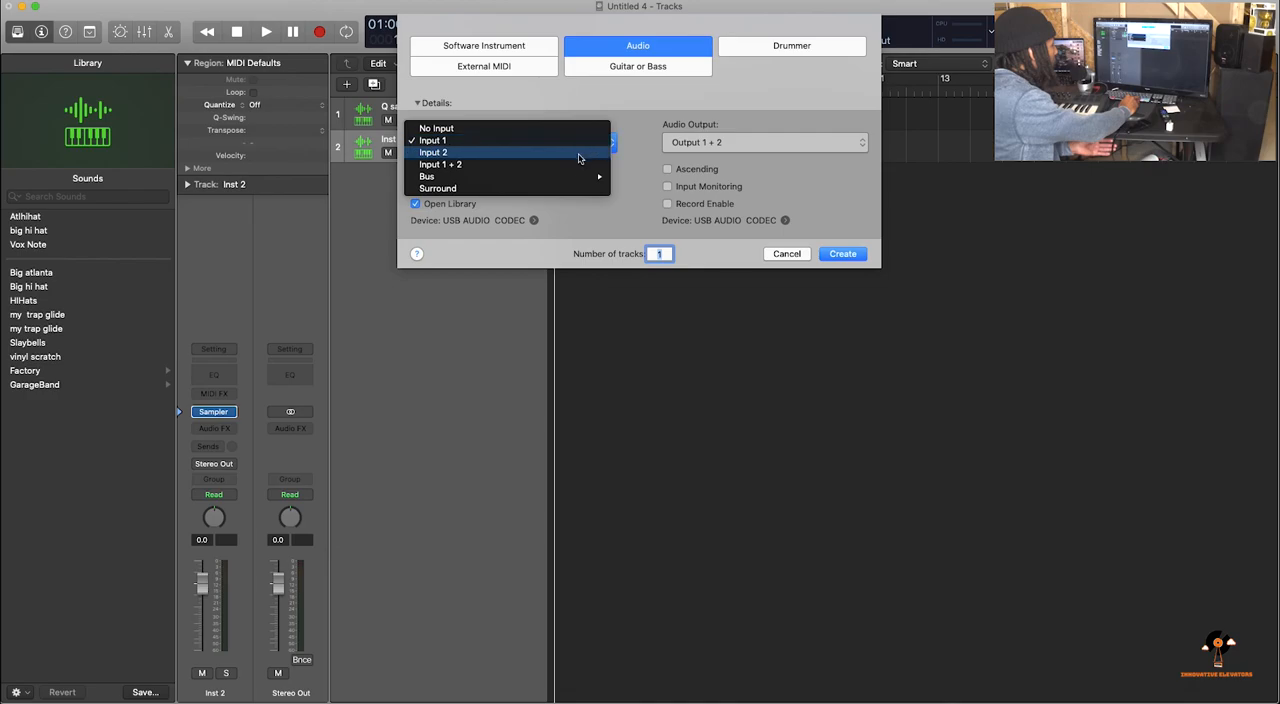
{"action": "left_click", "coordinate": [573, 165]}
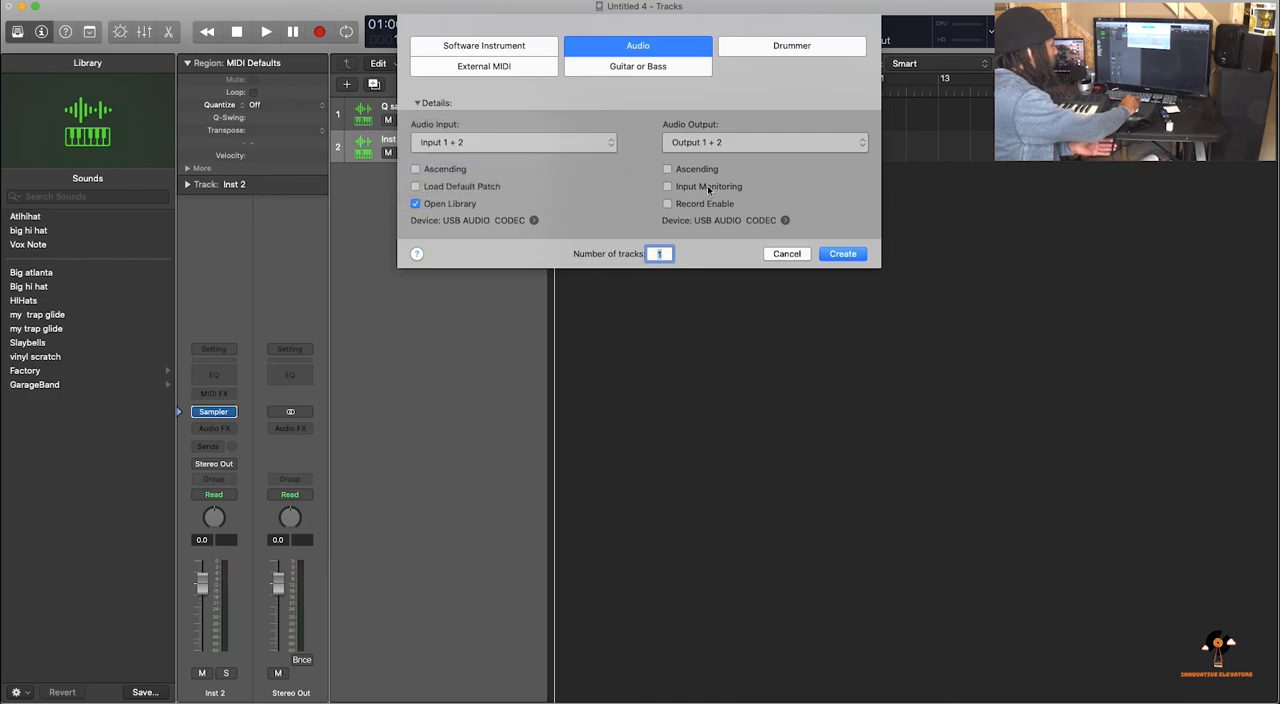
{"action": "left_click", "coordinate": [843, 254]}
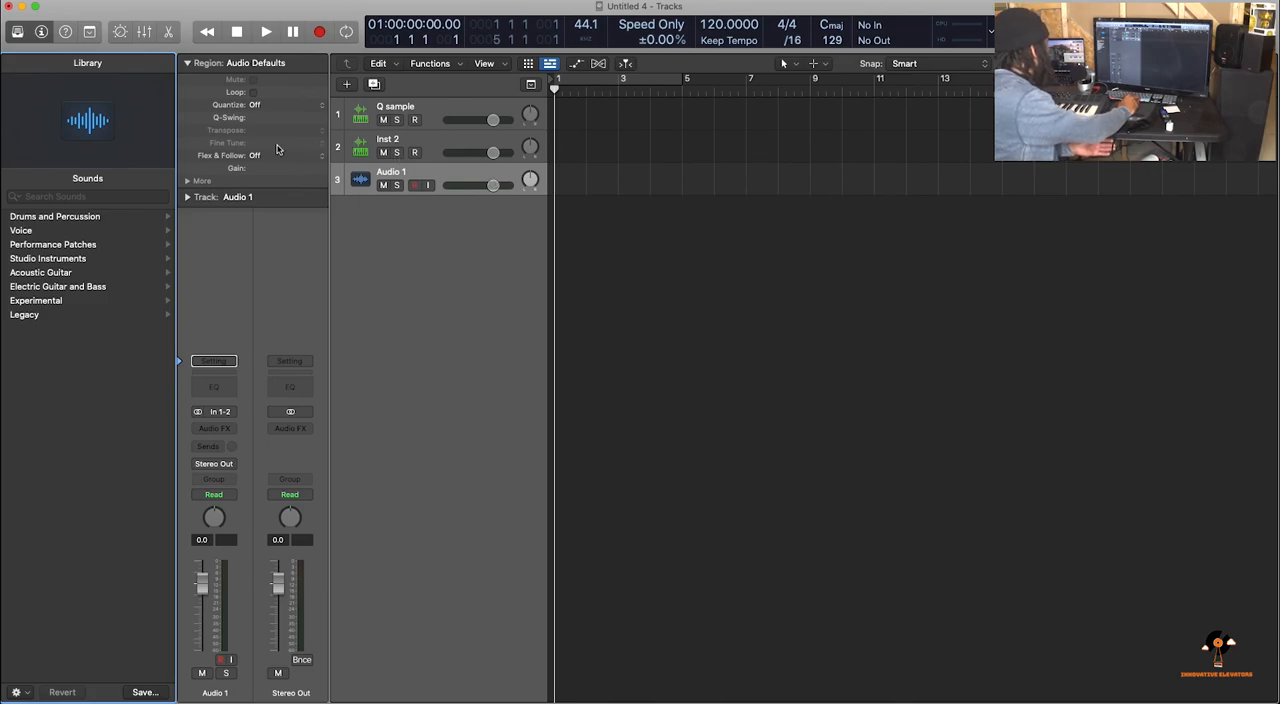
Select the Q sample track, and hide and show again both the Library and the Inspector
{"action": "left_click", "coordinate": [393, 110]}
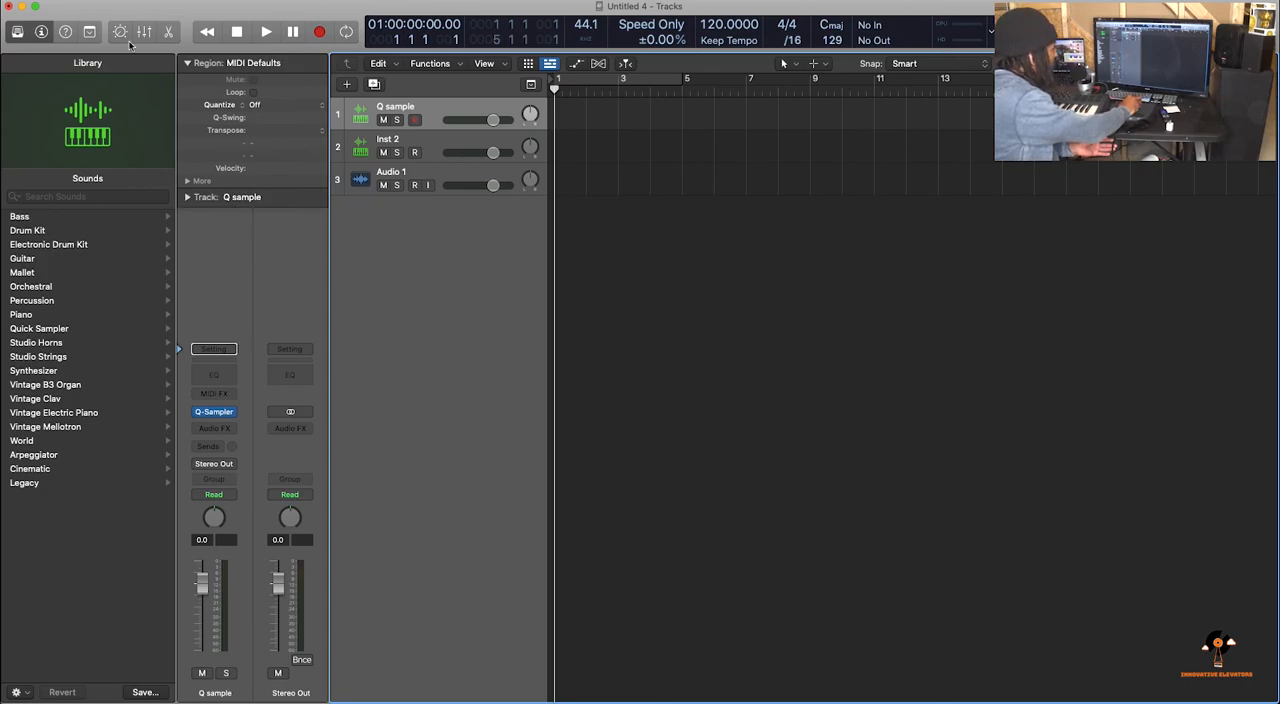
{"action": "left_click", "coordinate": [18, 33]}
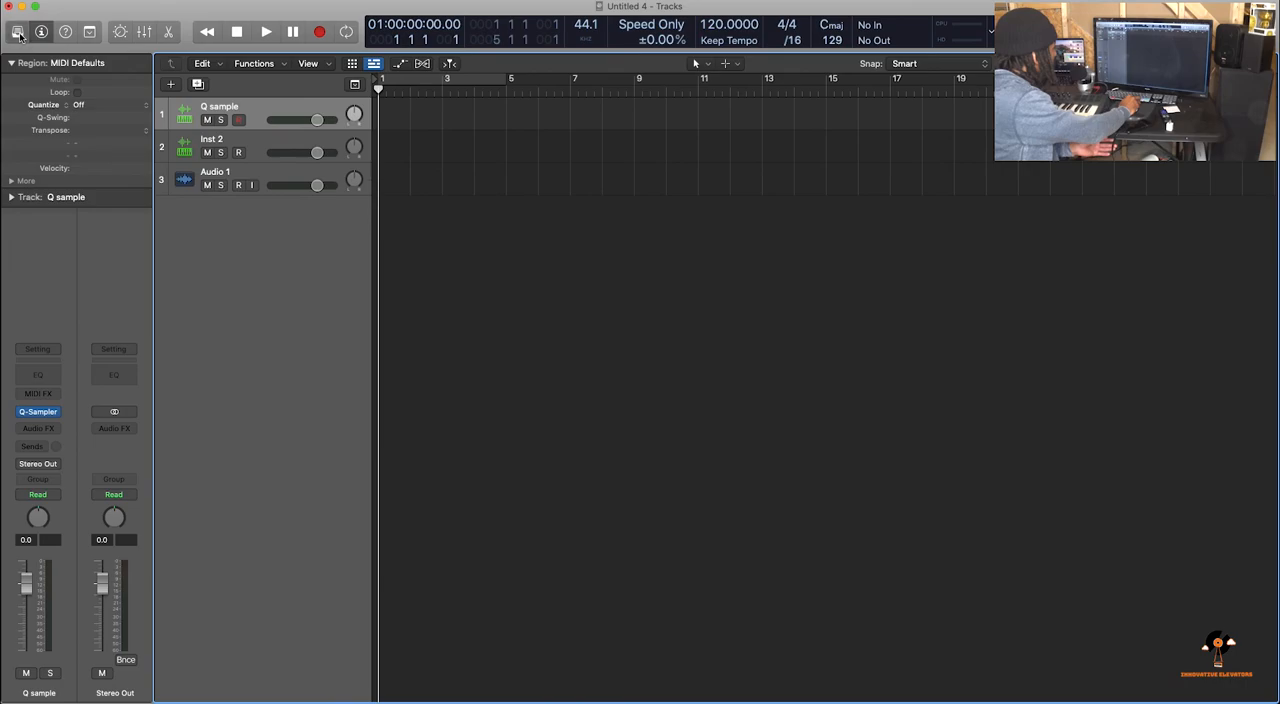
{"action": "left_click", "coordinate": [18, 33]}
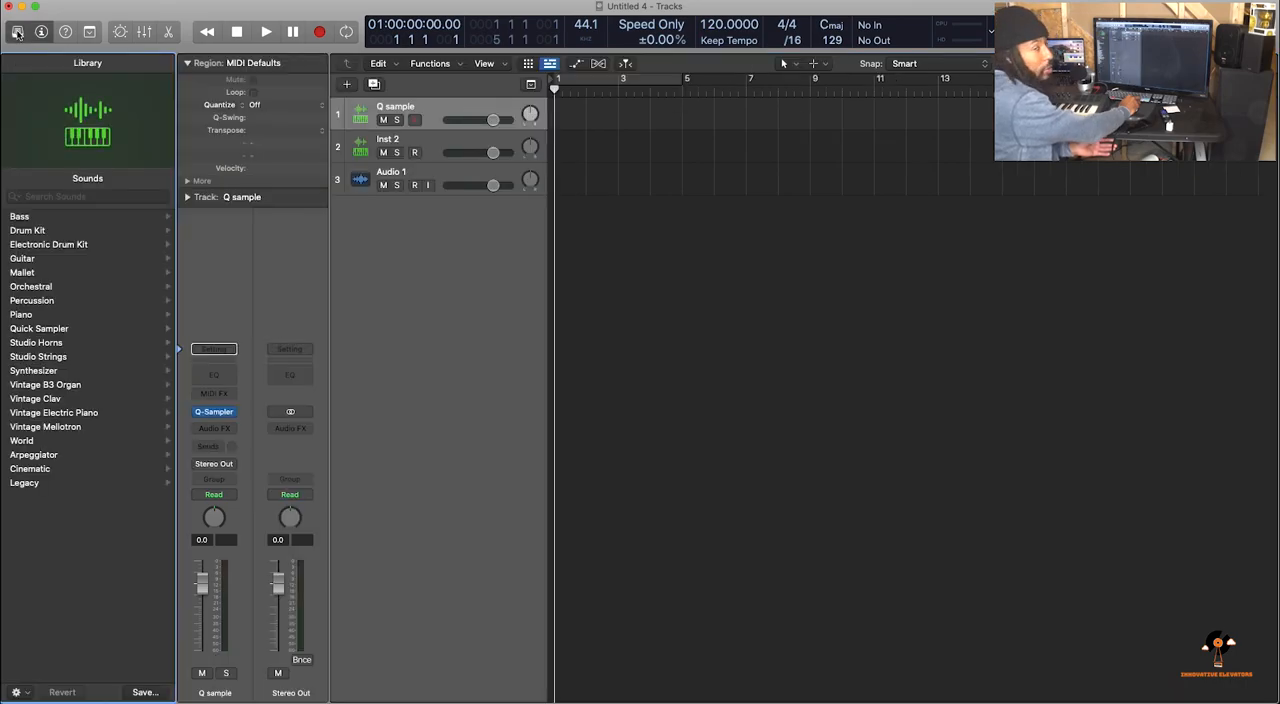
{"action": "left_click", "coordinate": [41, 32]}
{"action": "left_click", "coordinate": [41, 32]}
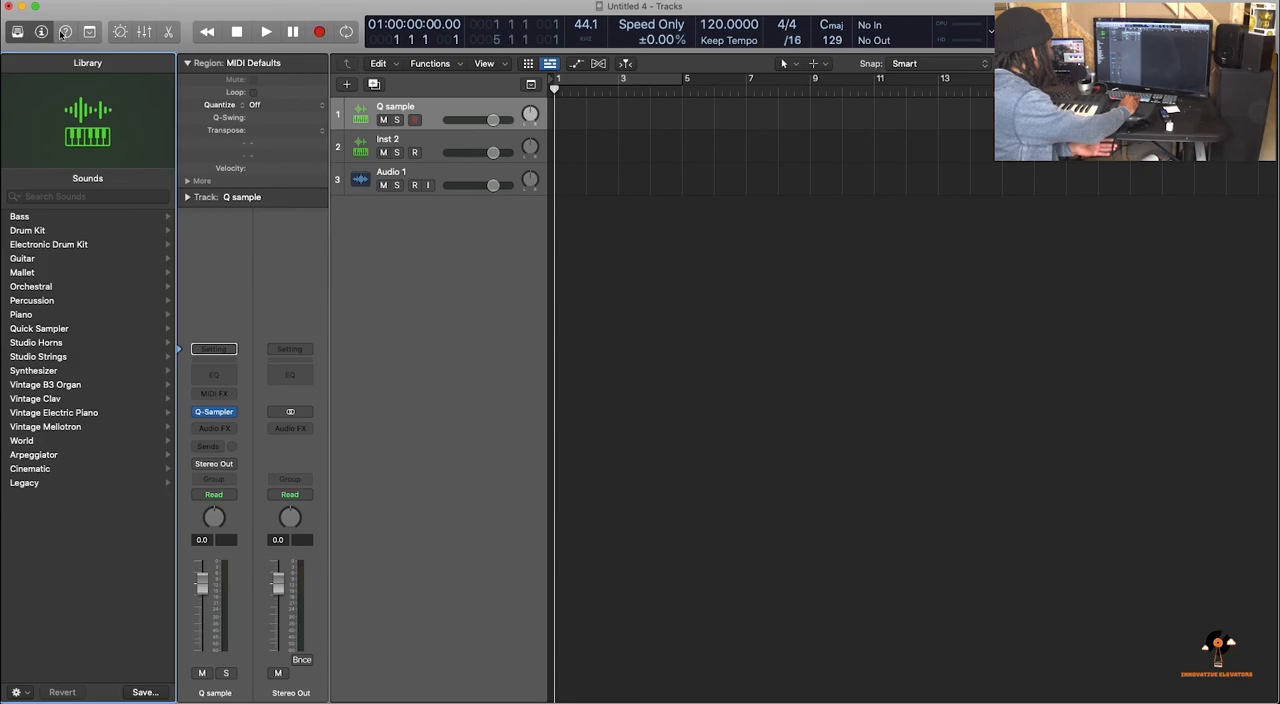
Open the Q sample track's Quick Sampler in Recorder mode and set its recording input to Input 1 - 2
{"action": "left_click", "coordinate": [221, 417]}
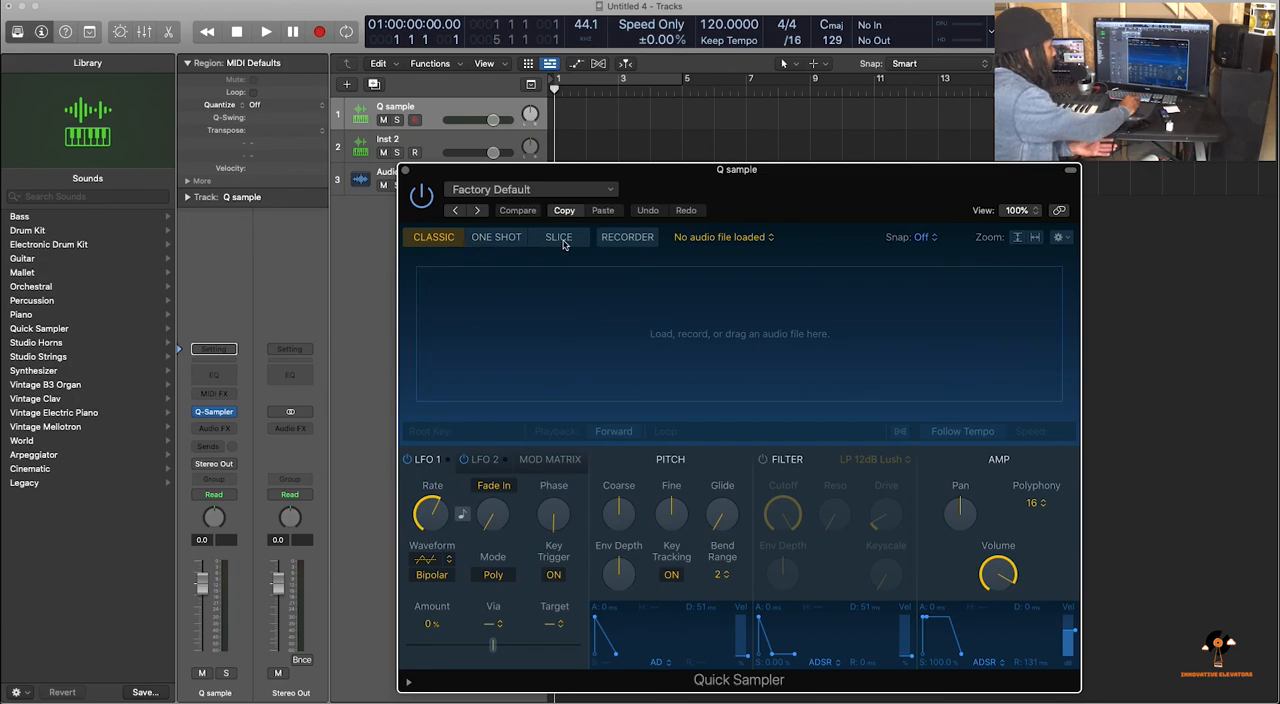
{"action": "left_click", "coordinate": [627, 238]}
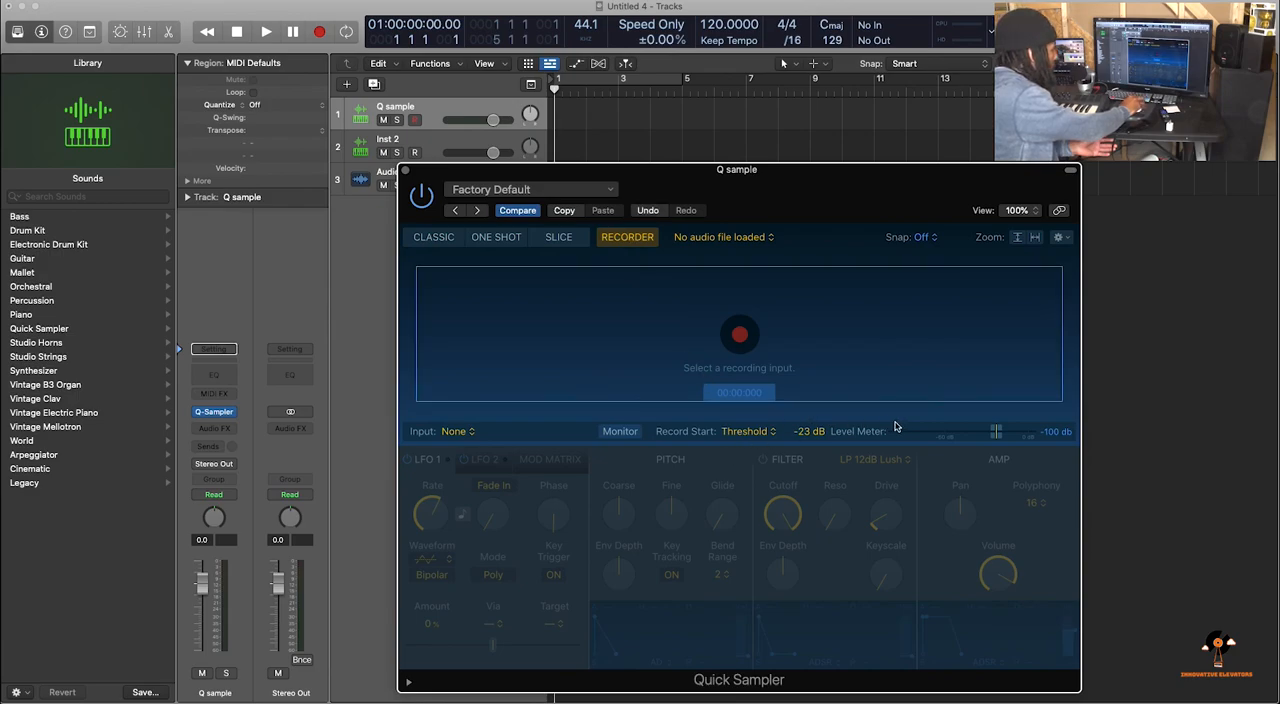
{"action": "left_click", "coordinate": [465, 437]}
{"action": "mouse_move", "coordinate": [478, 457]}
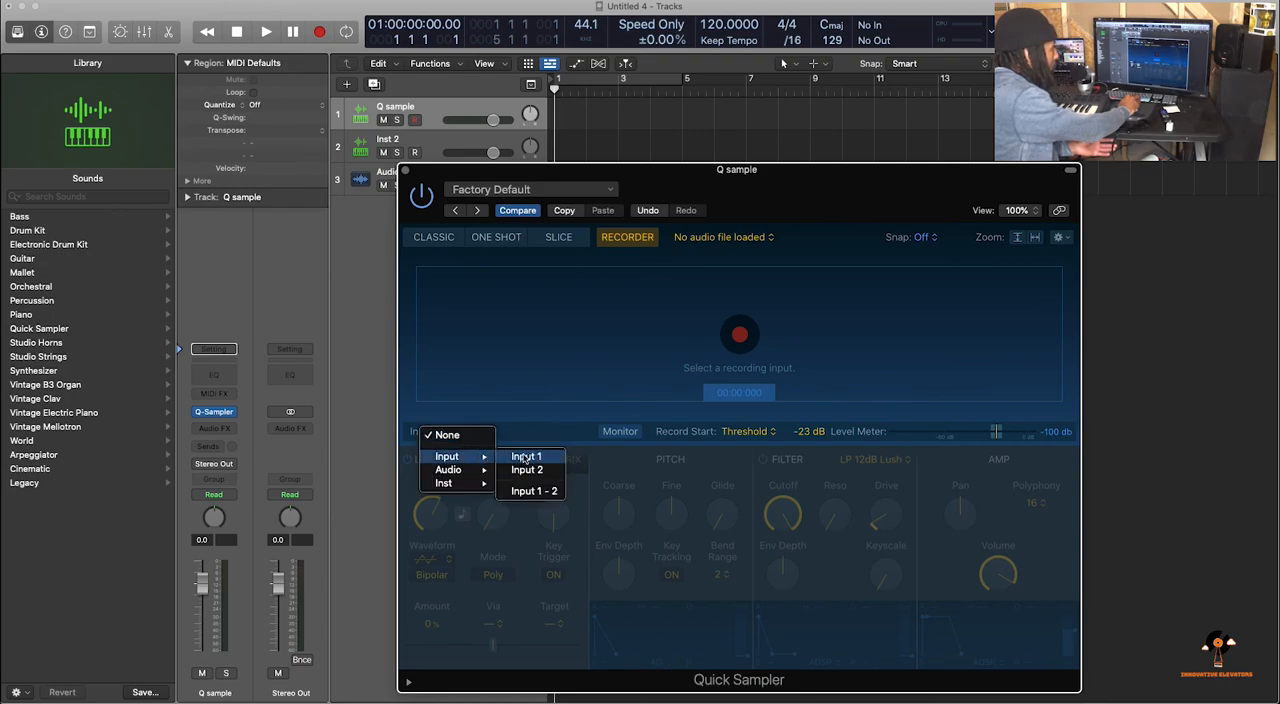
{"action": "left_click", "coordinate": [530, 490]}
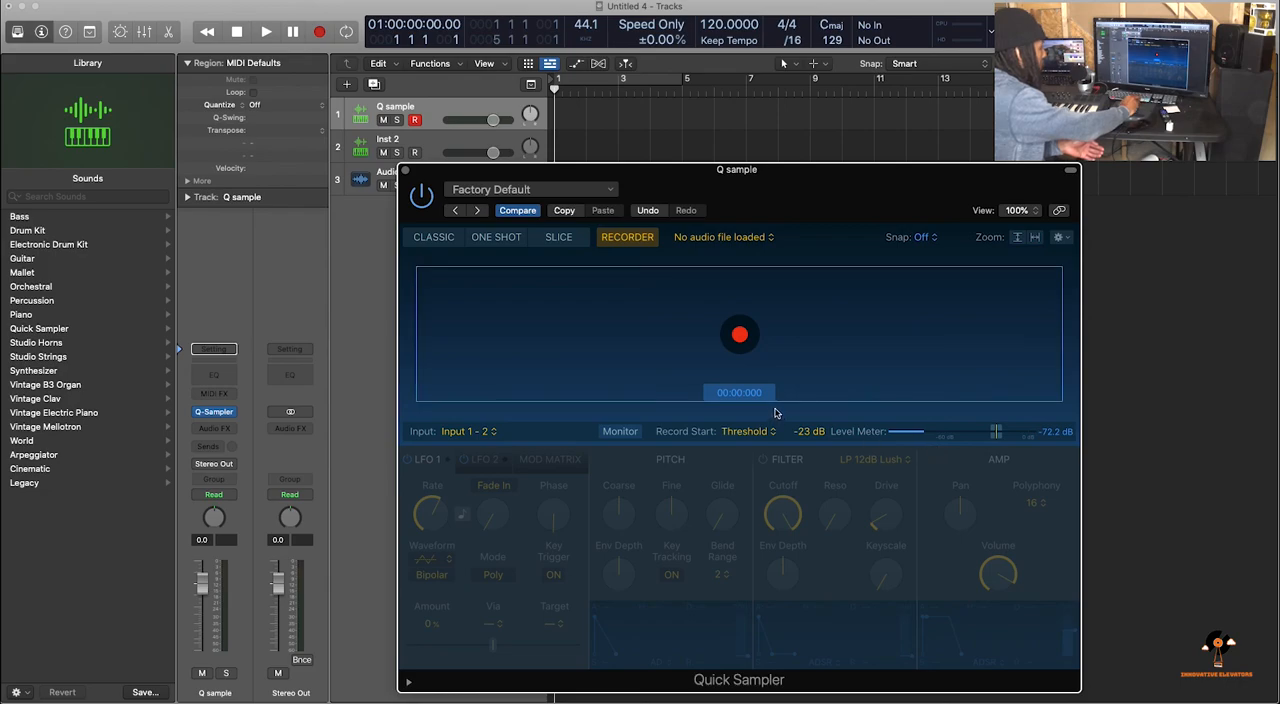
Record about 20 seconds from the turntable into Quick Sampler with monitoring on, and move the sample start to about 2.5 s
{"action": "left_click", "coordinate": [740, 336]}
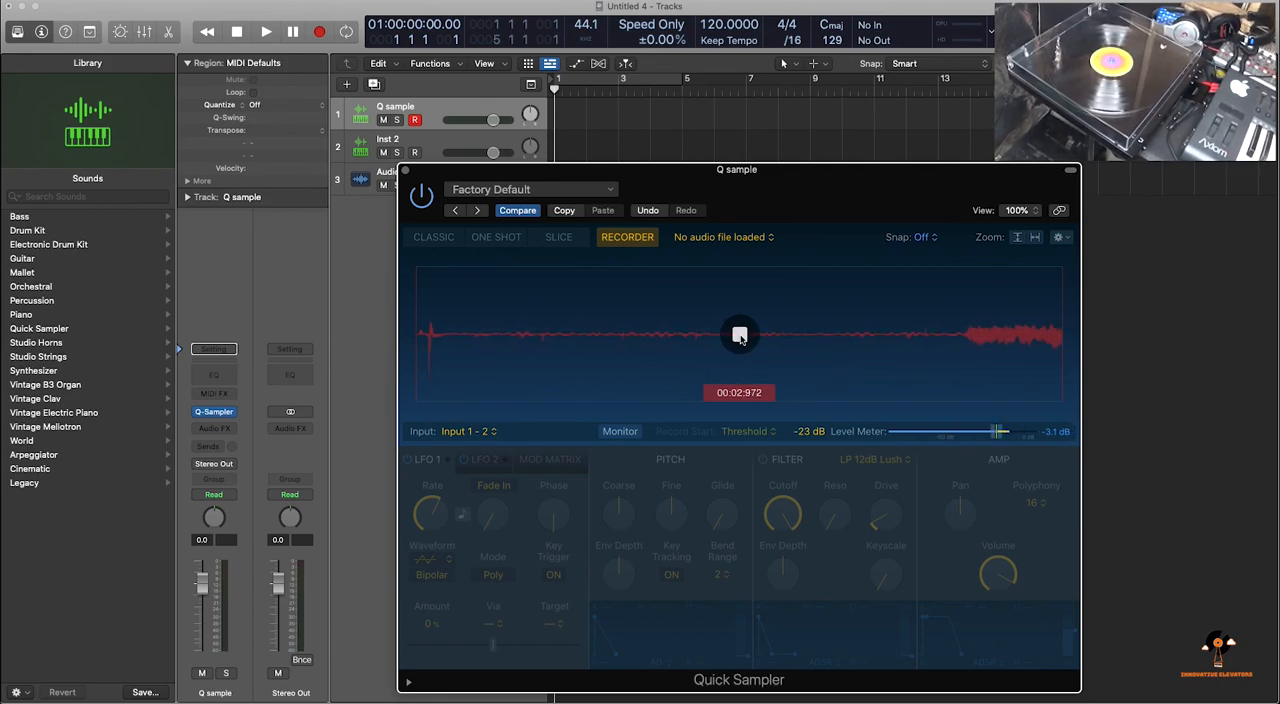
{"action": "left_click", "coordinate": [620, 432]}
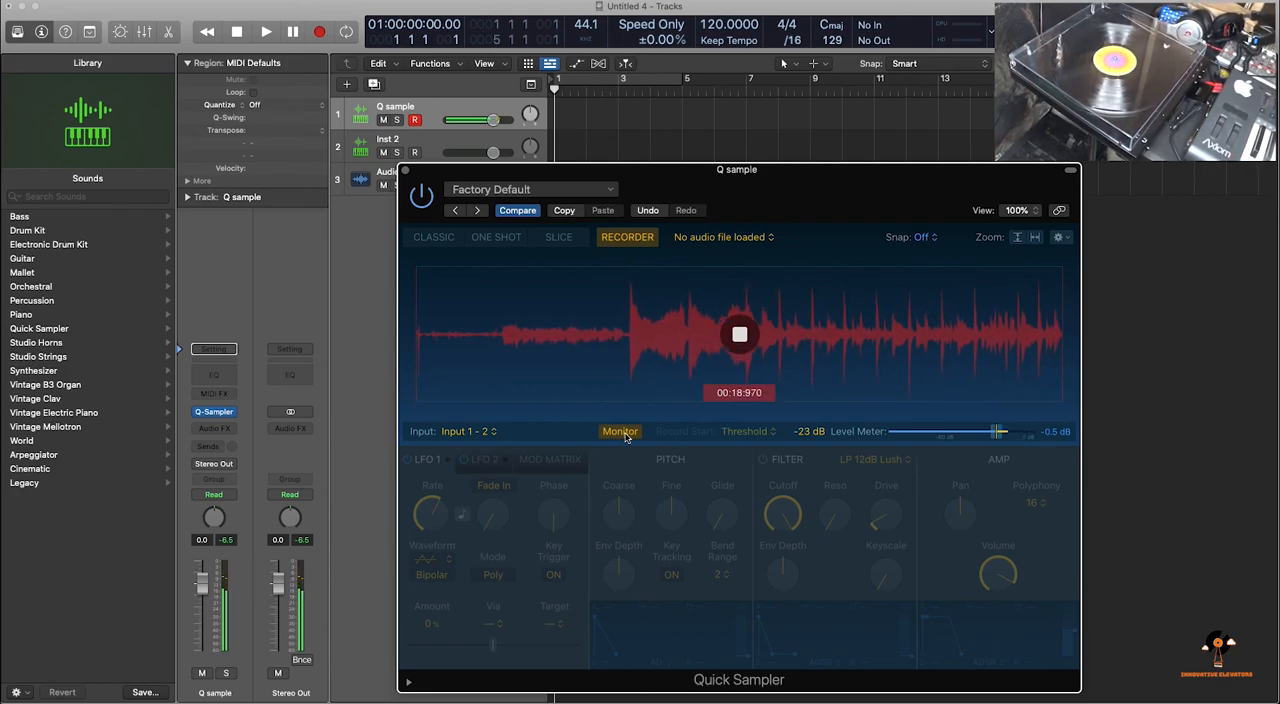
{"action": "left_click", "coordinate": [741, 336]}
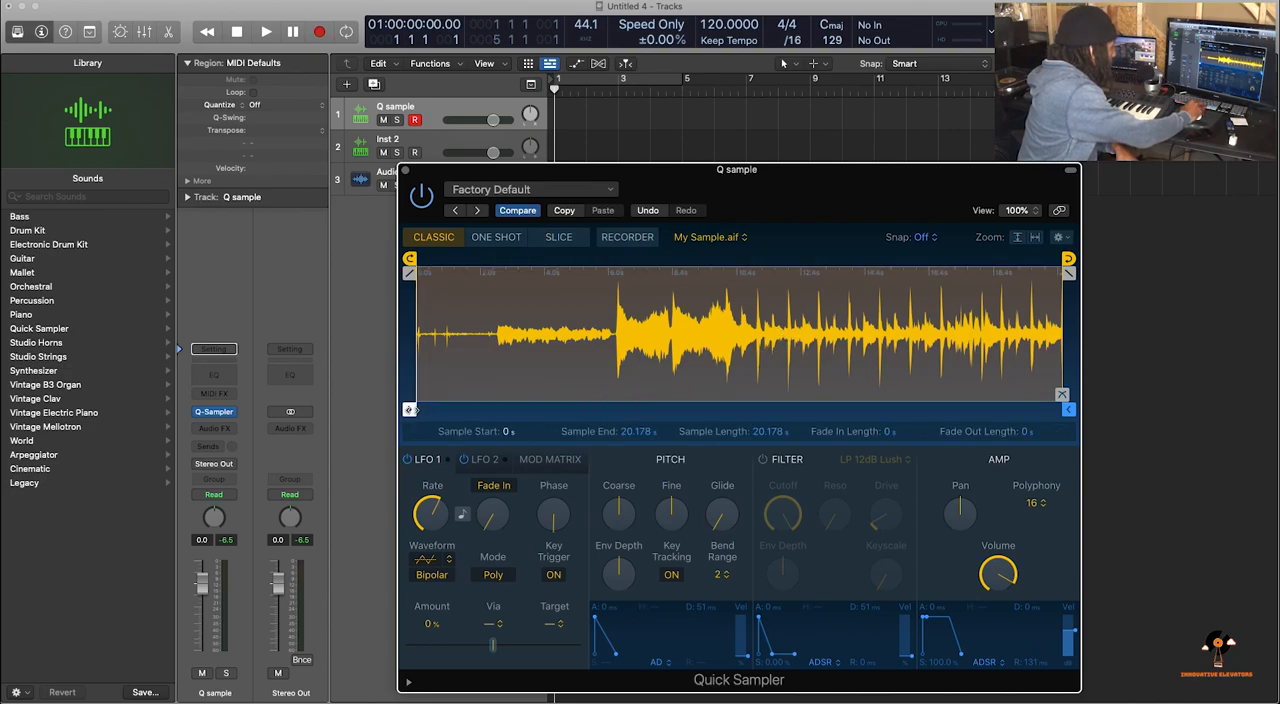
{"action": "left_click_drag", "start_coordinate": [410, 409], "coordinate": [498, 408]}
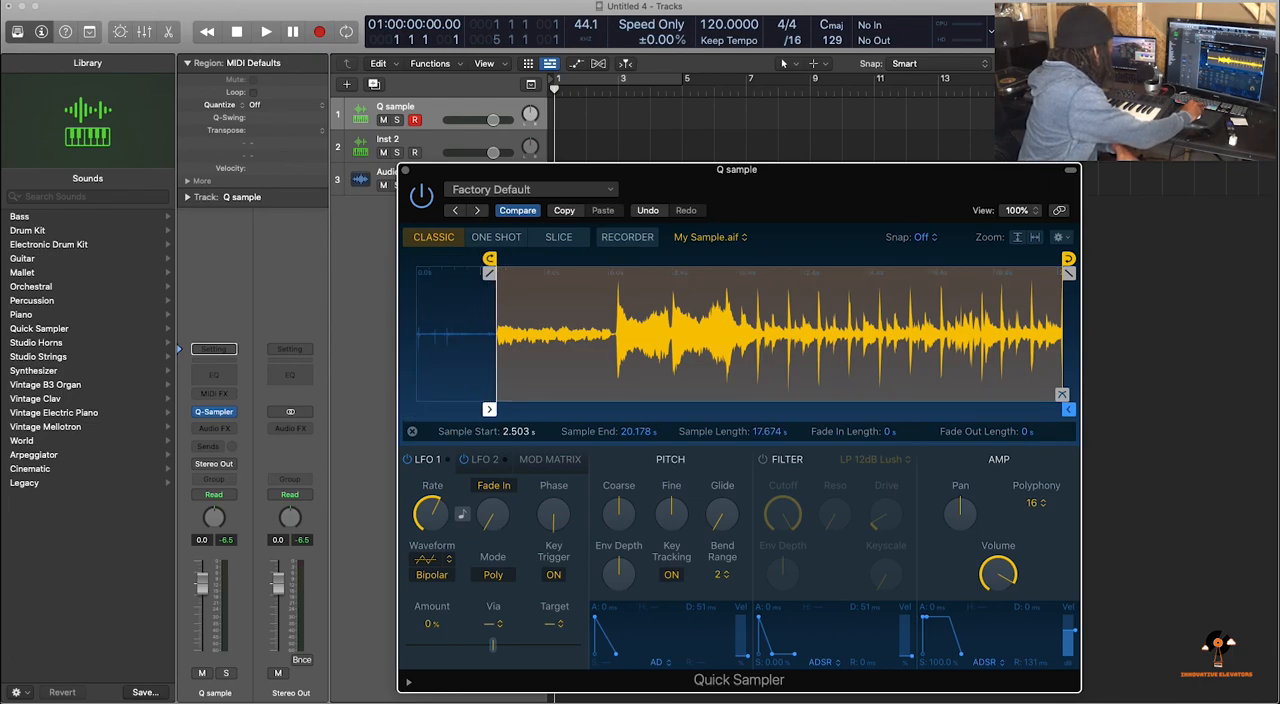
Set the audio output device to MacBook Pro Speakers, apply the change and close the preferences
{"action": "left_click", "coordinate": [106, 1]}
{"action": "mouse_move", "coordinate": [61, 1]}
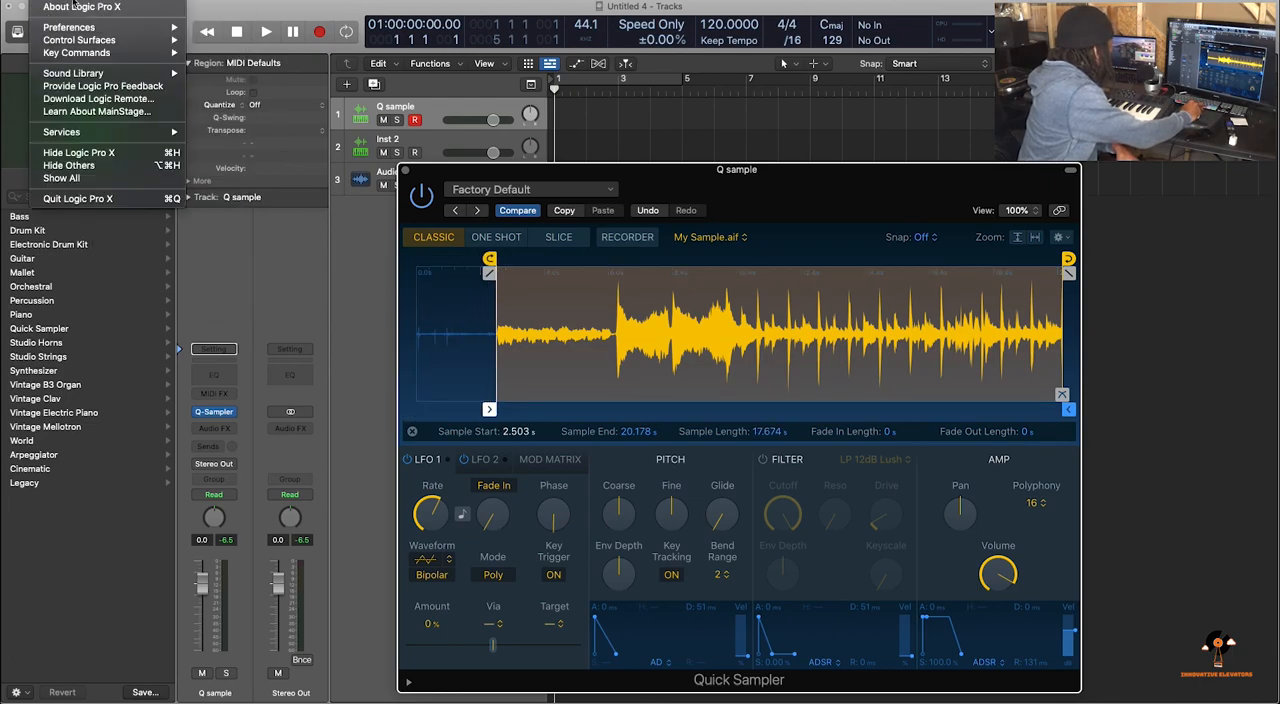
{"action": "mouse_move", "coordinate": [86, 28]}
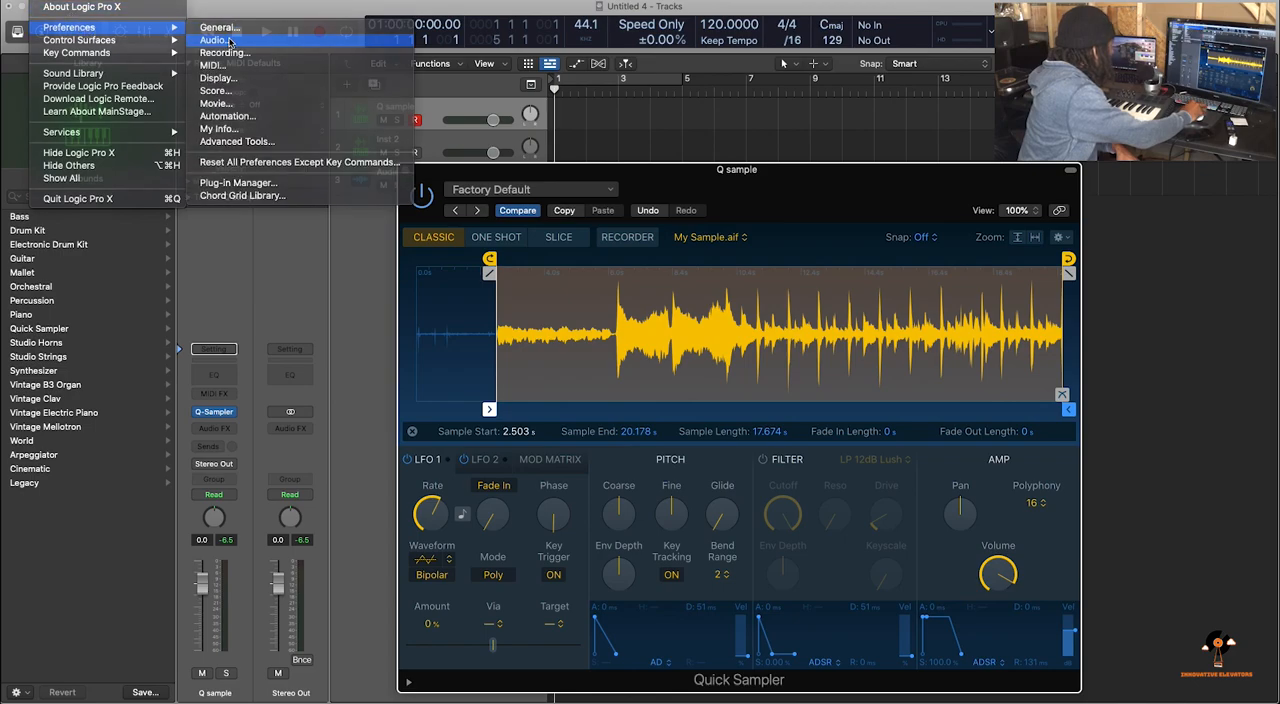
{"action": "left_click", "coordinate": [230, 40]}
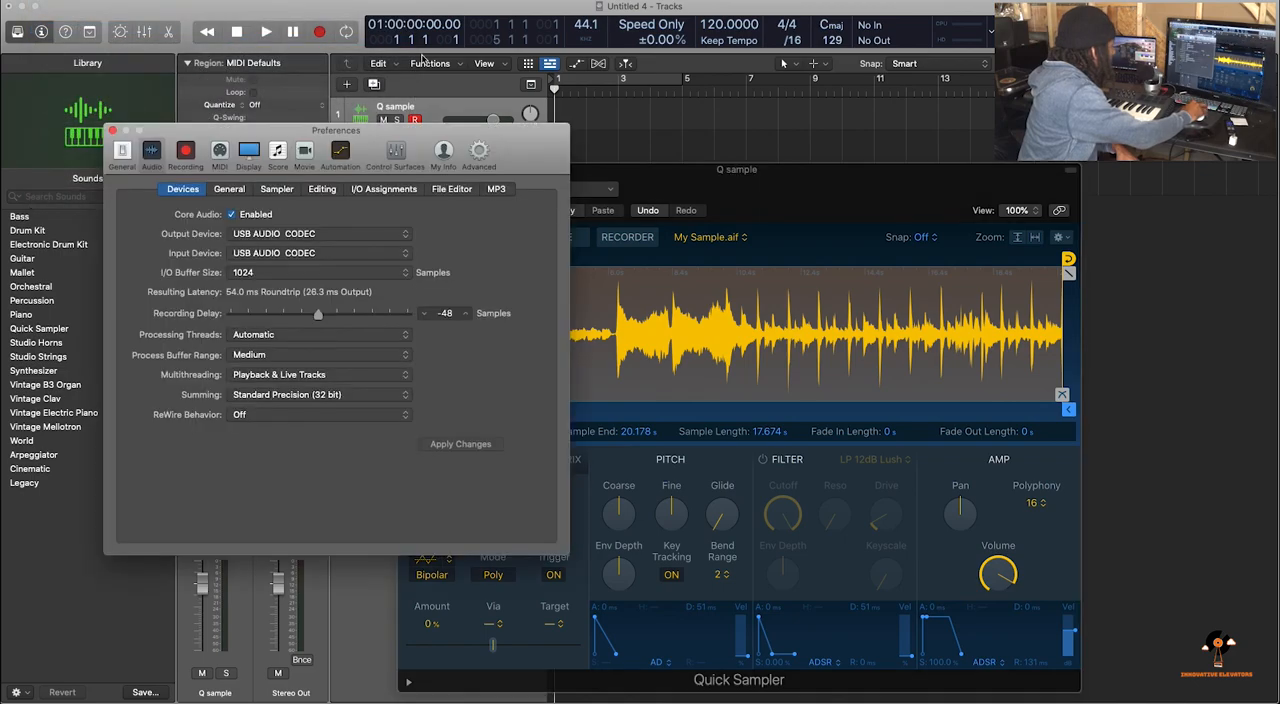
{"action": "left_click", "coordinate": [290, 234]}
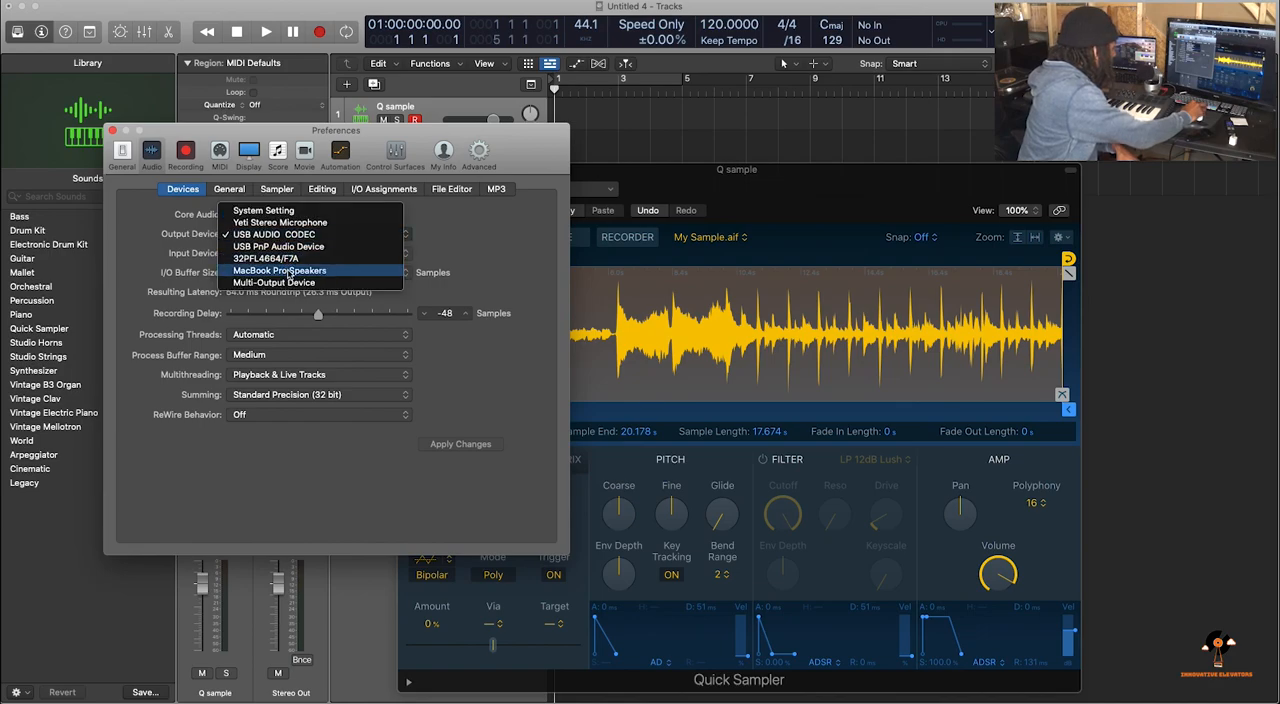
{"action": "left_click", "coordinate": [290, 271]}
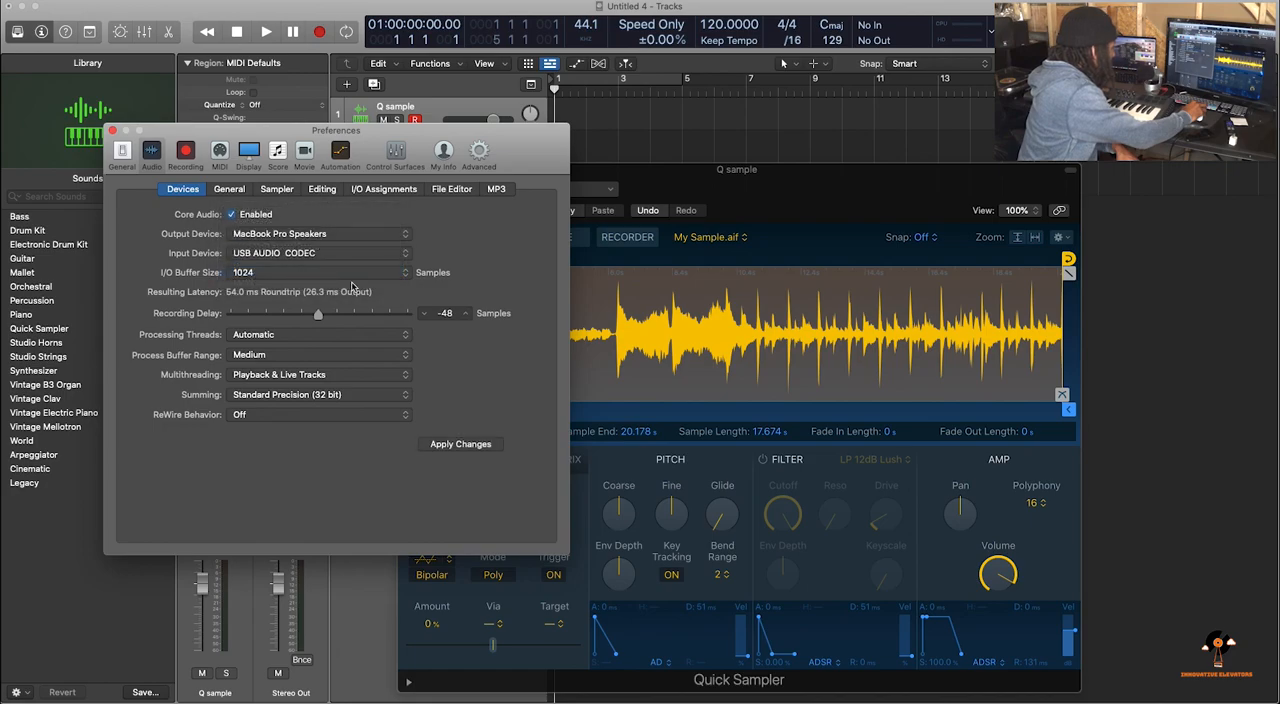
{"action": "left_click", "coordinate": [466, 448]}
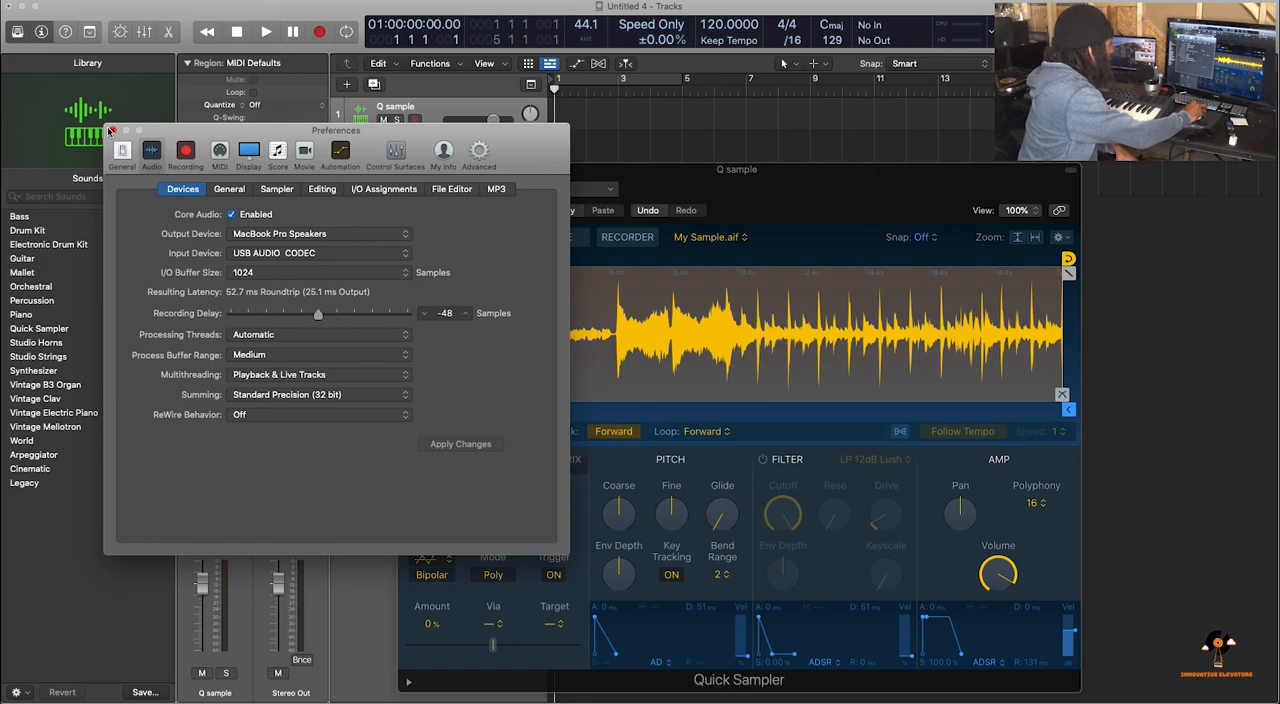
{"action": "left_click", "coordinate": [112, 131]}
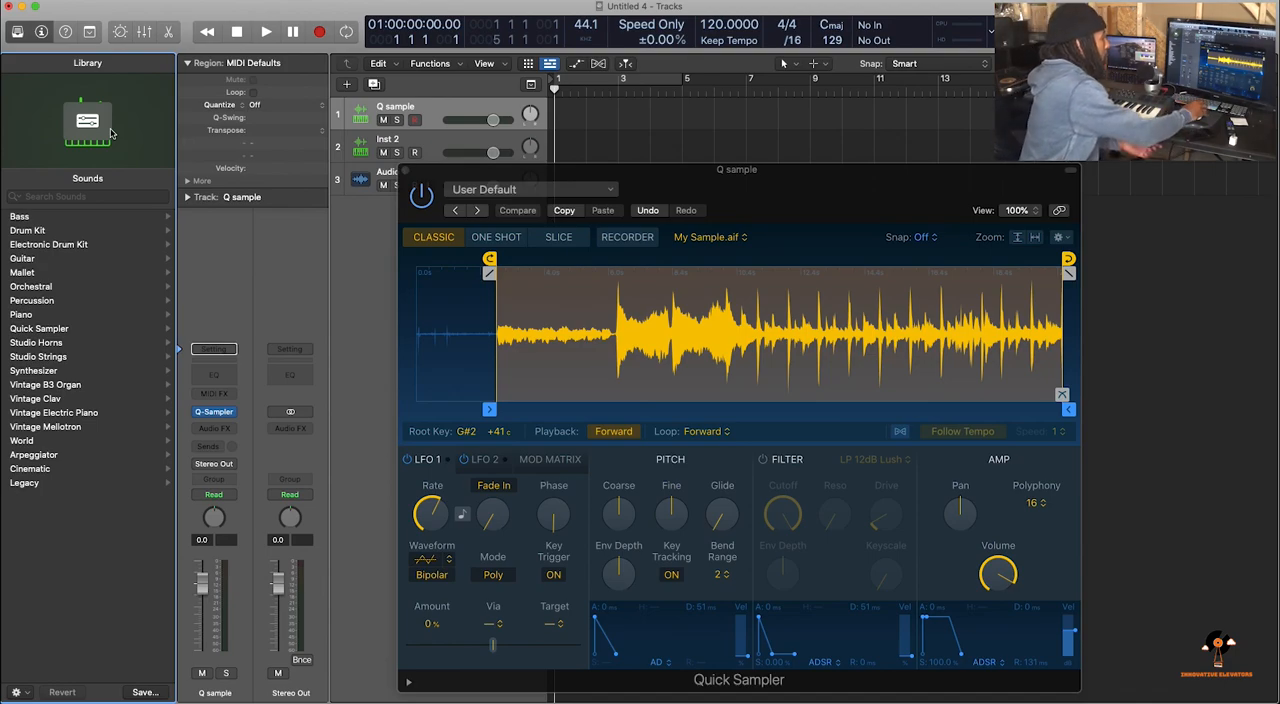
Trim the Quick Sampler sample to start at about 2.518 s and end at about 6.098 s, and crop it to that range
{"action": "left_click_drag", "start_coordinate": [1068, 409], "coordinate": [616, 411]}
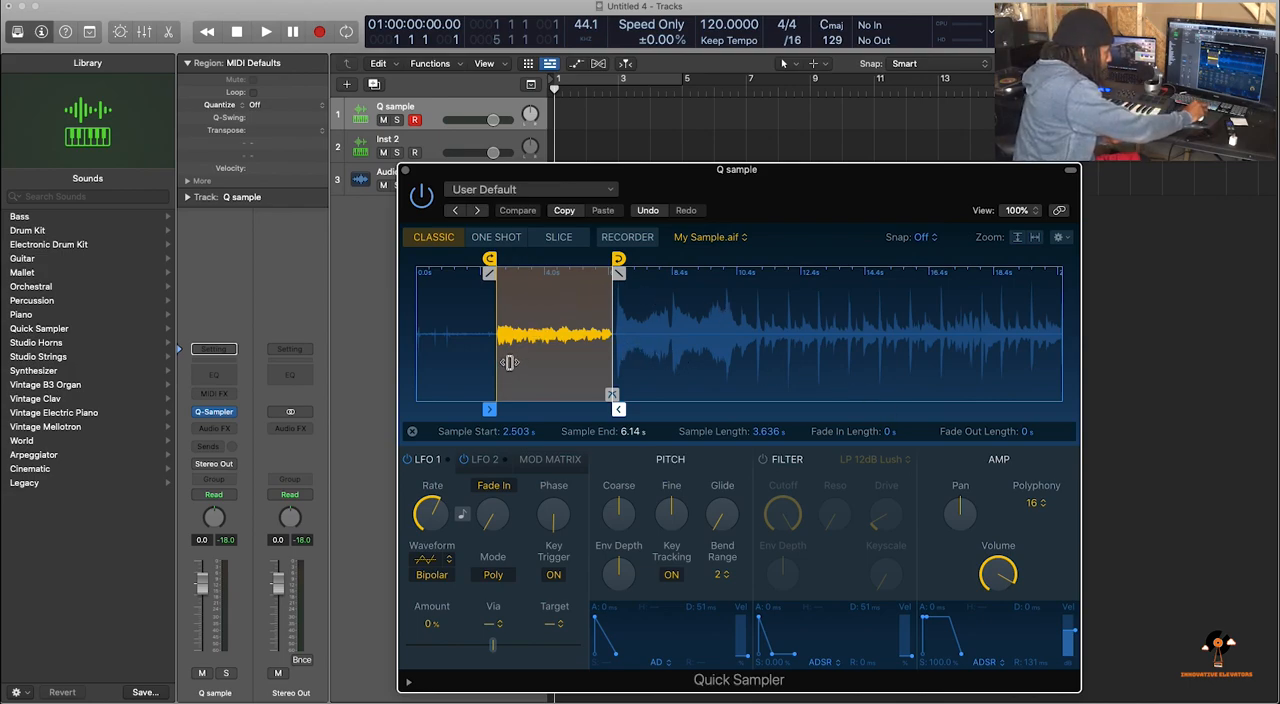
{"action": "left_click", "coordinate": [1034, 239]}
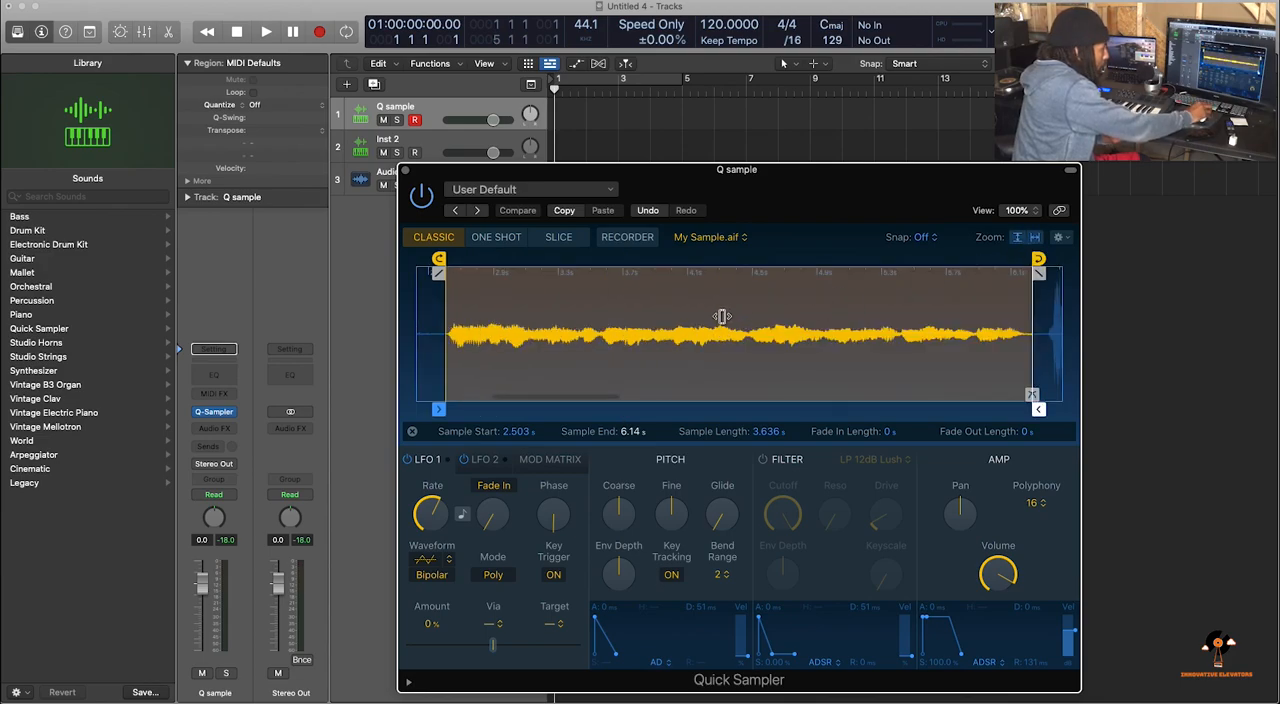
{"action": "scroll", "coordinate": [492, 354], "scroll_direction": "left", "scroll_amount": 1}
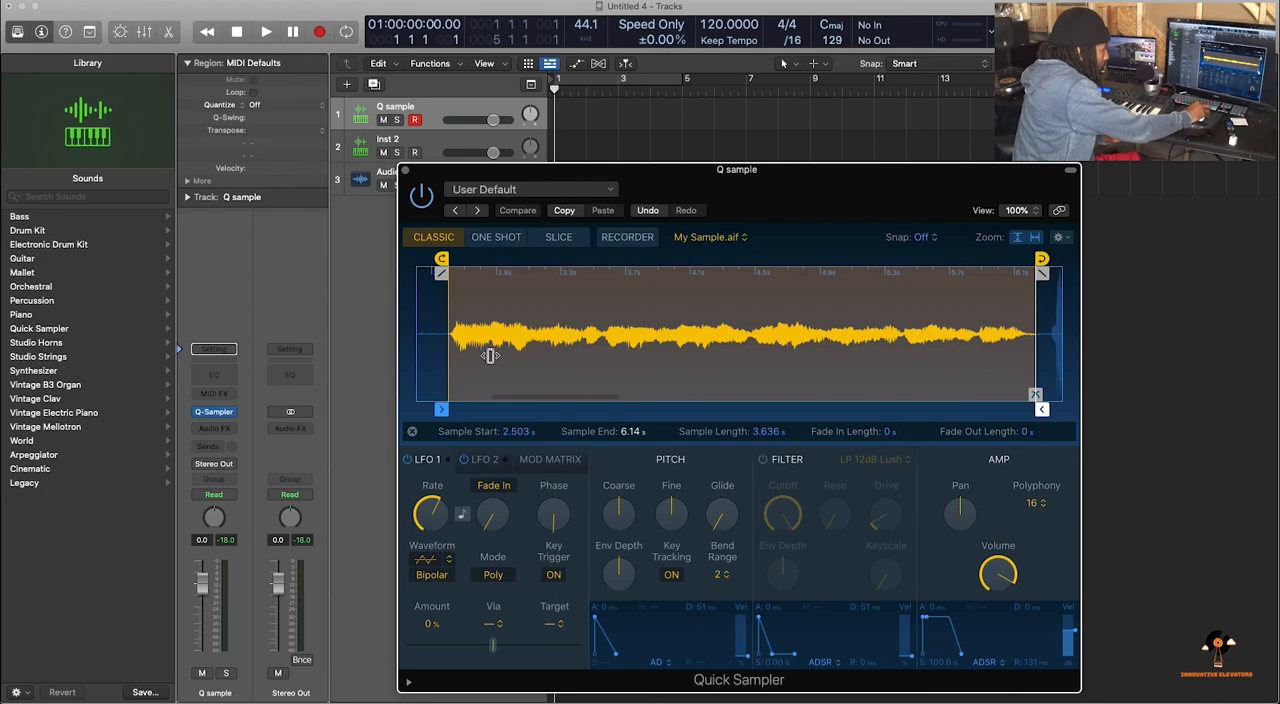
{"action": "scroll", "coordinate": [490, 355], "scroll_direction": "left", "scroll_amount": 1}
{"action": "left_click_drag", "start_coordinate": [451, 409], "coordinate": [453, 411]}
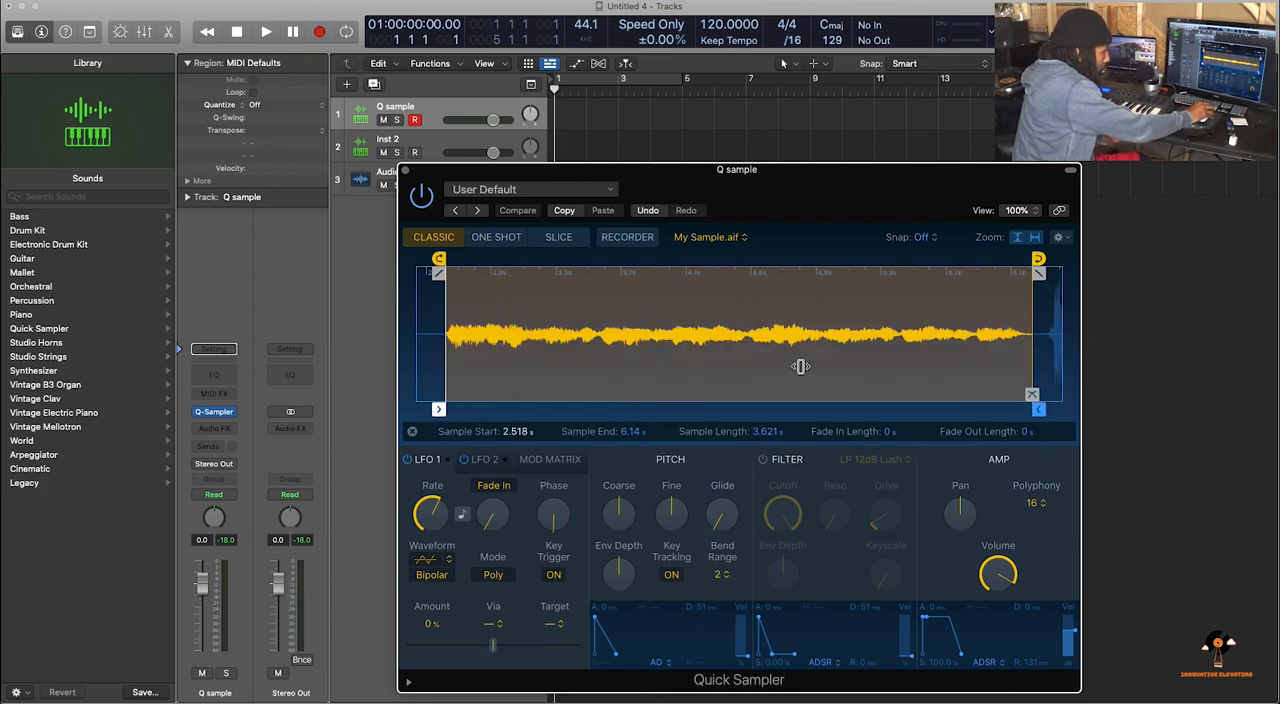
{"action": "left_click_drag", "start_coordinate": [1038, 410], "coordinate": [1029, 410]}
{"action": "left_click", "coordinate": [1032, 395]}
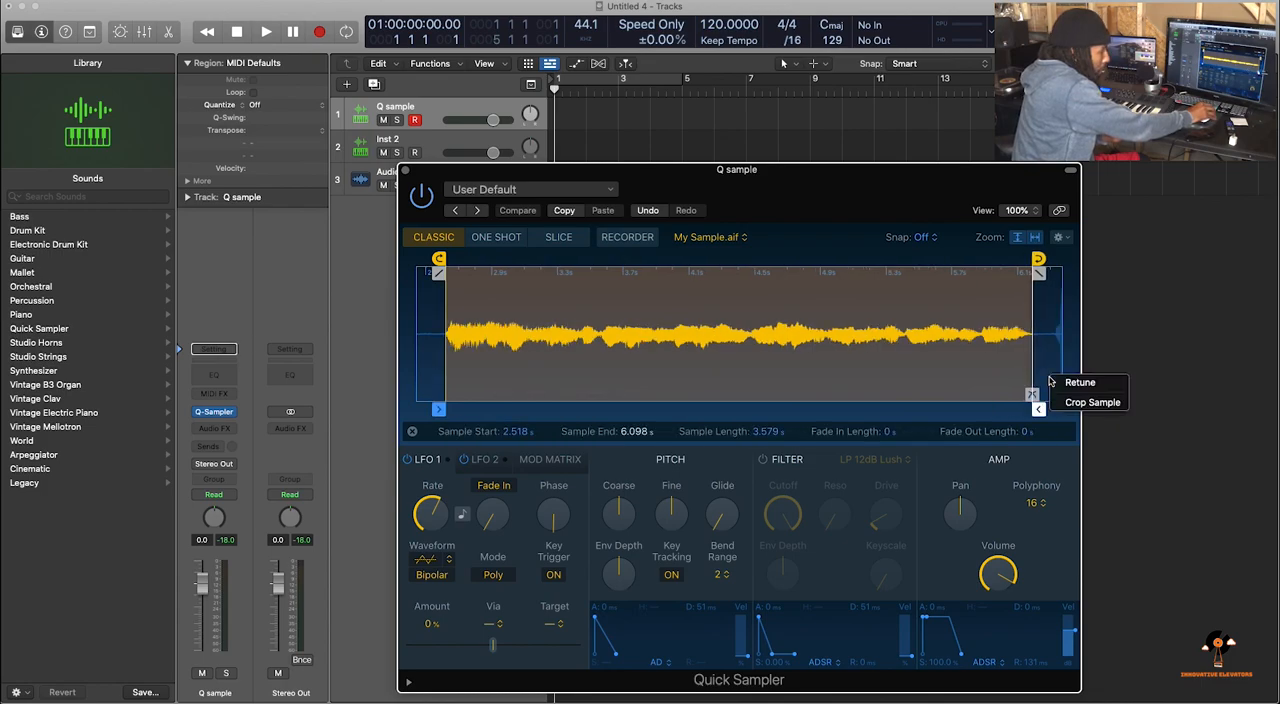
{"action": "left_click", "coordinate": [1070, 402]}
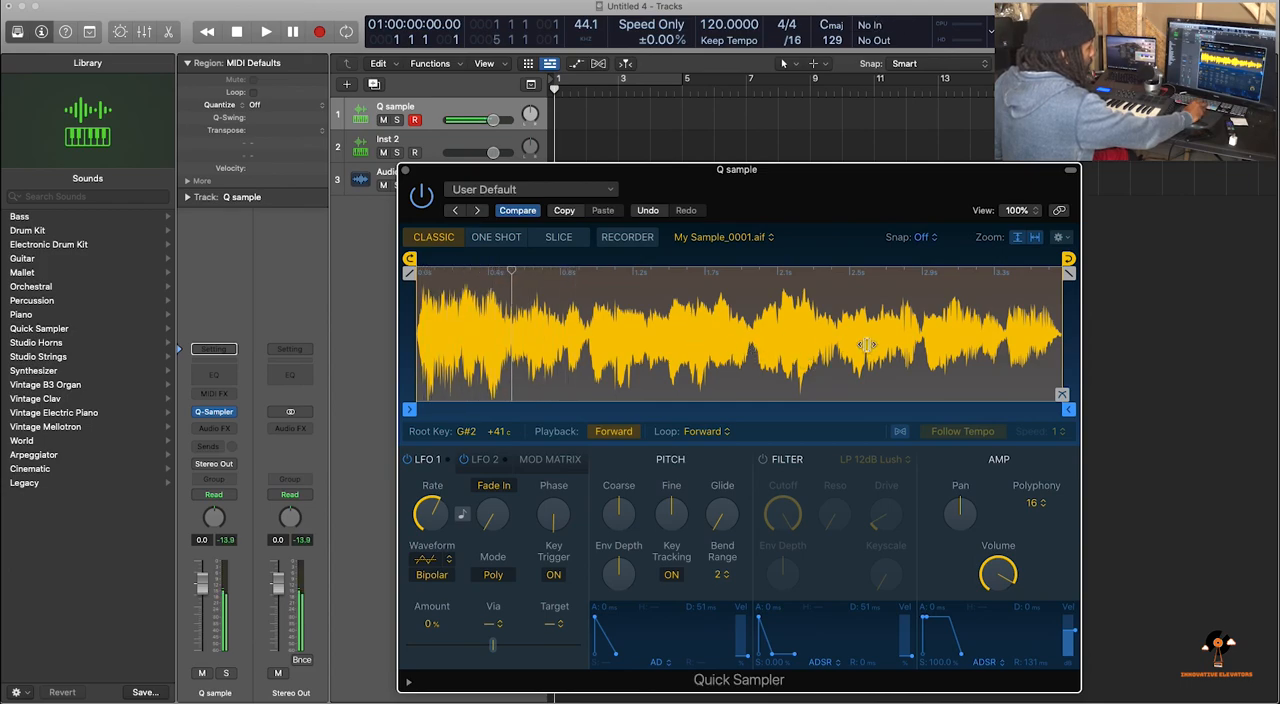
Write the cropped sample's loop to its audio file and close the Quick Sampler window
{"action": "right_click", "coordinate": [951, 365]}
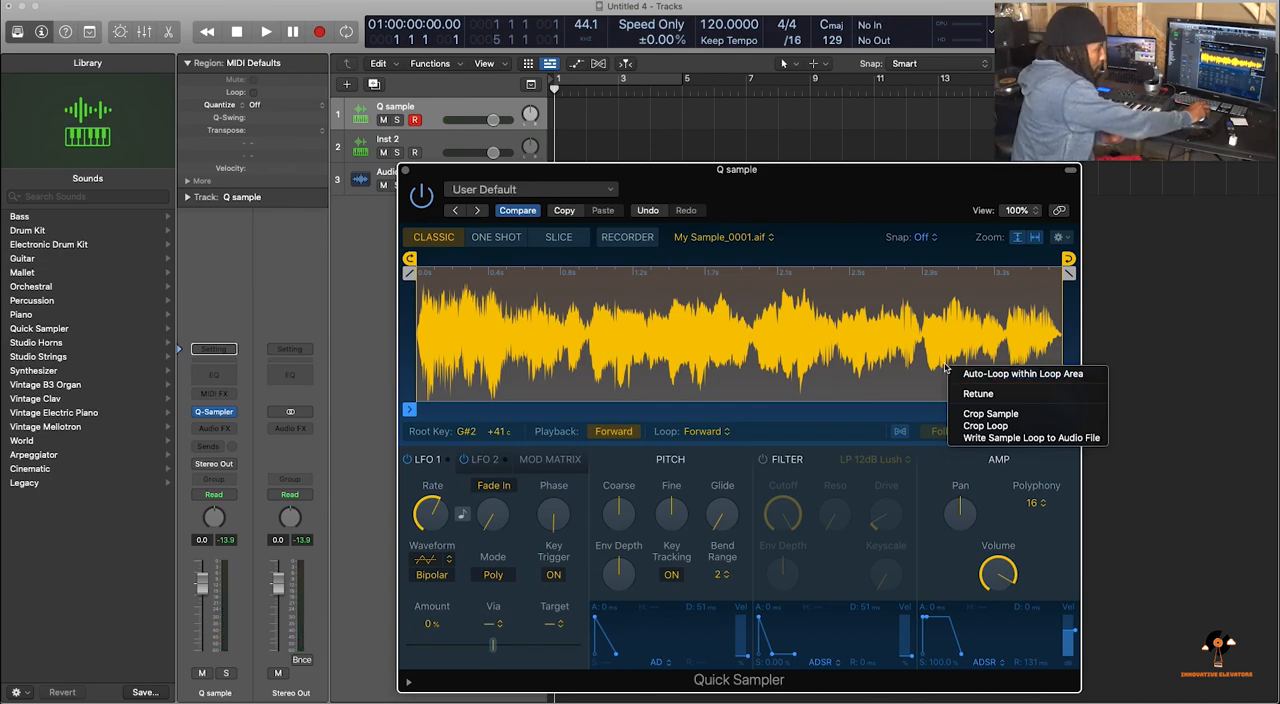
{"action": "left_click", "coordinate": [990, 439]}
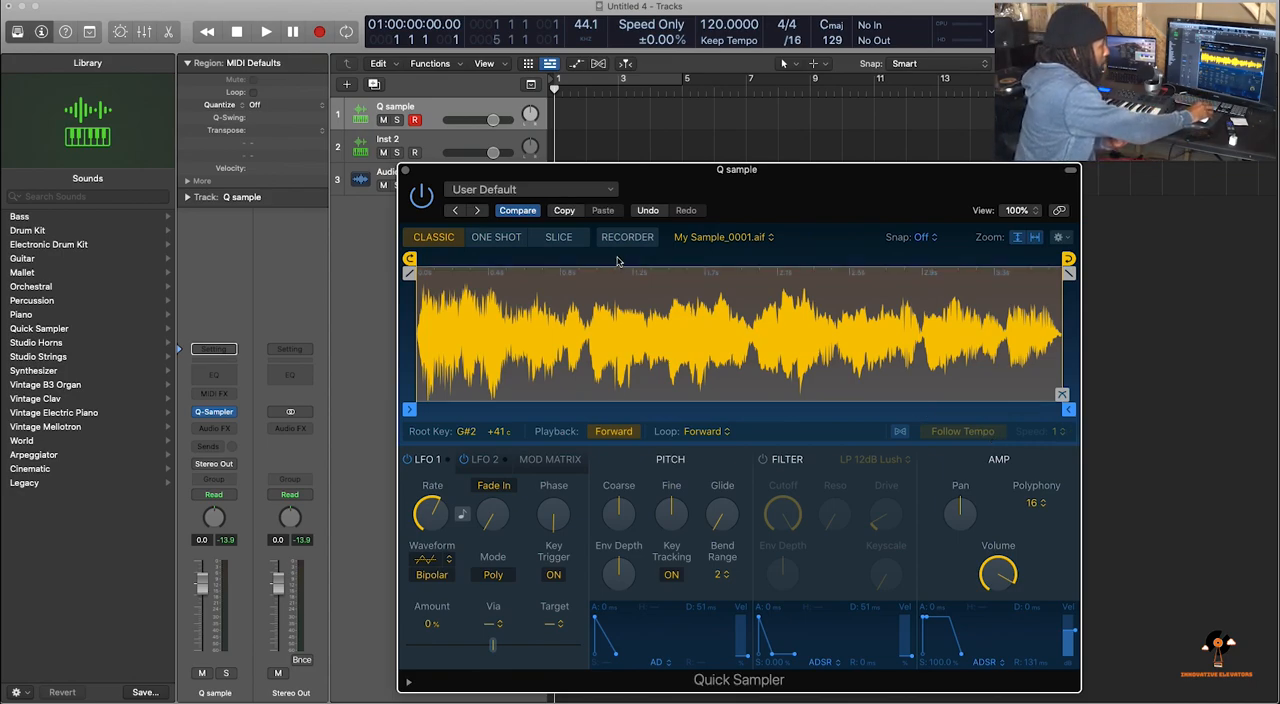
{"action": "left_click_drag", "start_coordinate": [573, 171], "coordinate": [668, 178]}
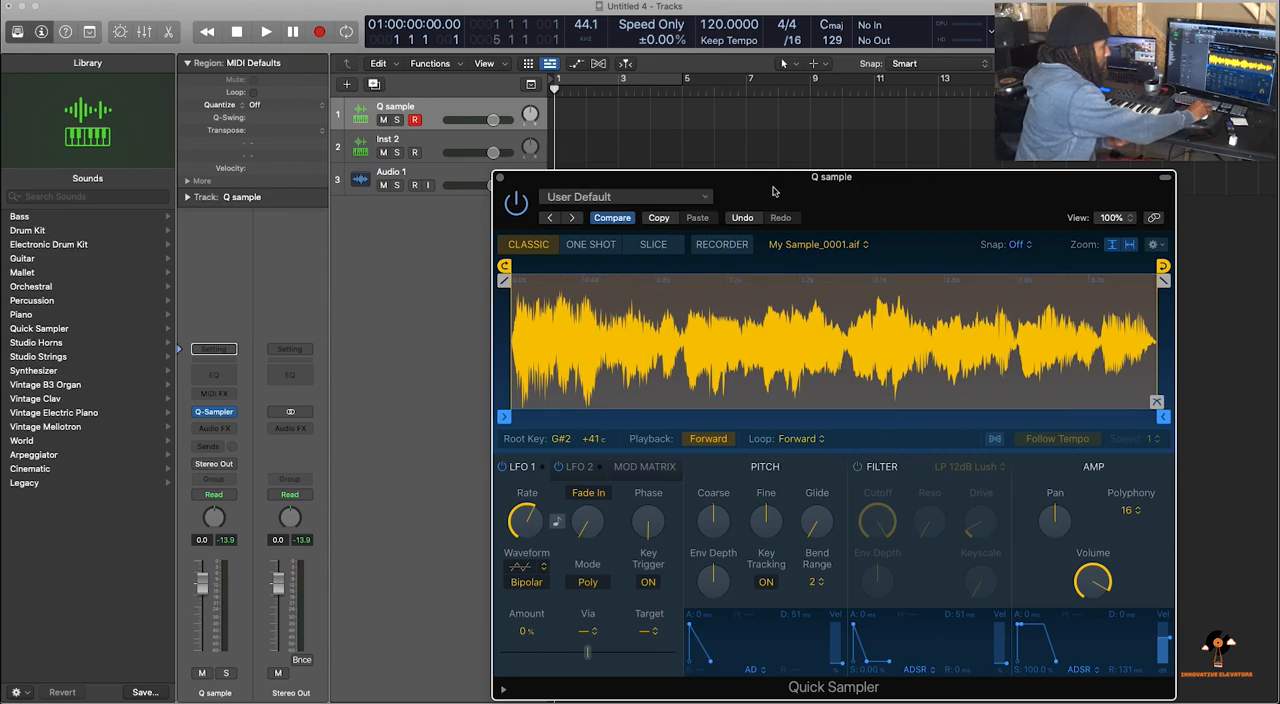
{"action": "left_click_drag", "start_coordinate": [777, 185], "coordinate": [765, 145]}
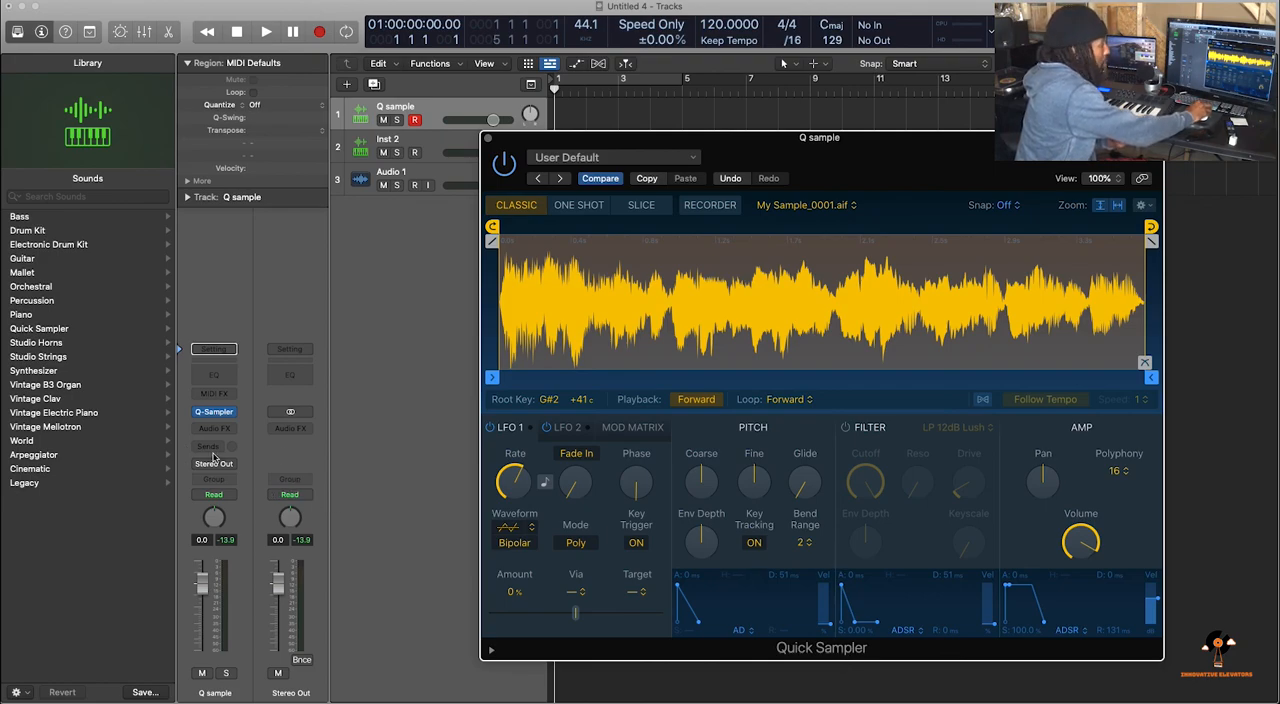
{"action": "left_click", "coordinate": [214, 413]}
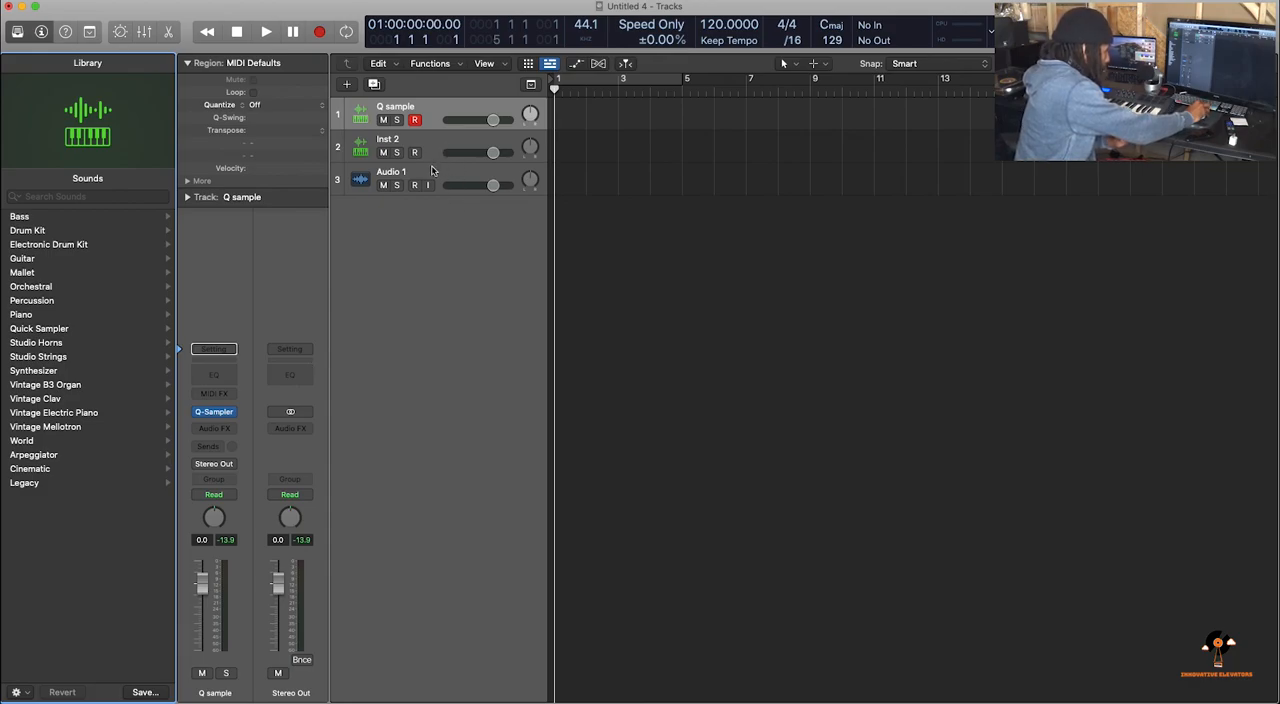
Move the Audio 1 track between Q sample and Inst 2, and show the Mixer
{"action": "left_click", "coordinate": [428, 178]}
{"action": "left_click_drag", "start_coordinate": [428, 177], "coordinate": [428, 147]}
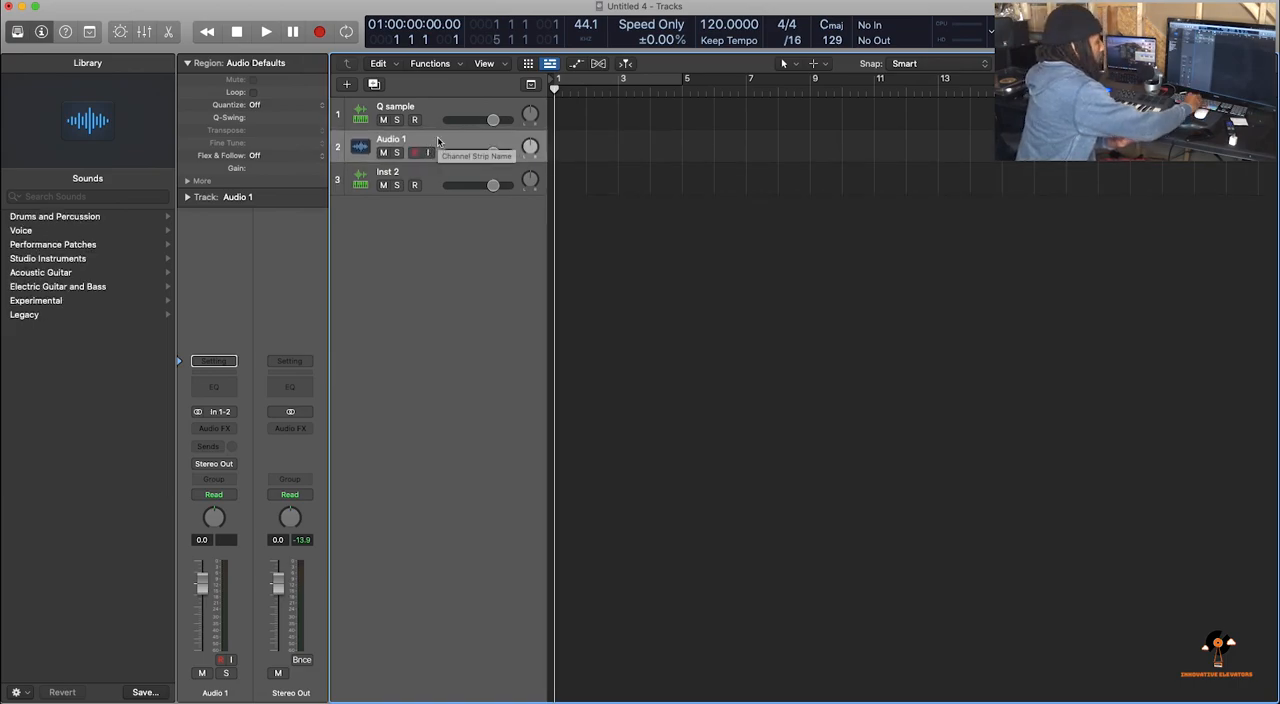
{"action": "key", "text": "x"}
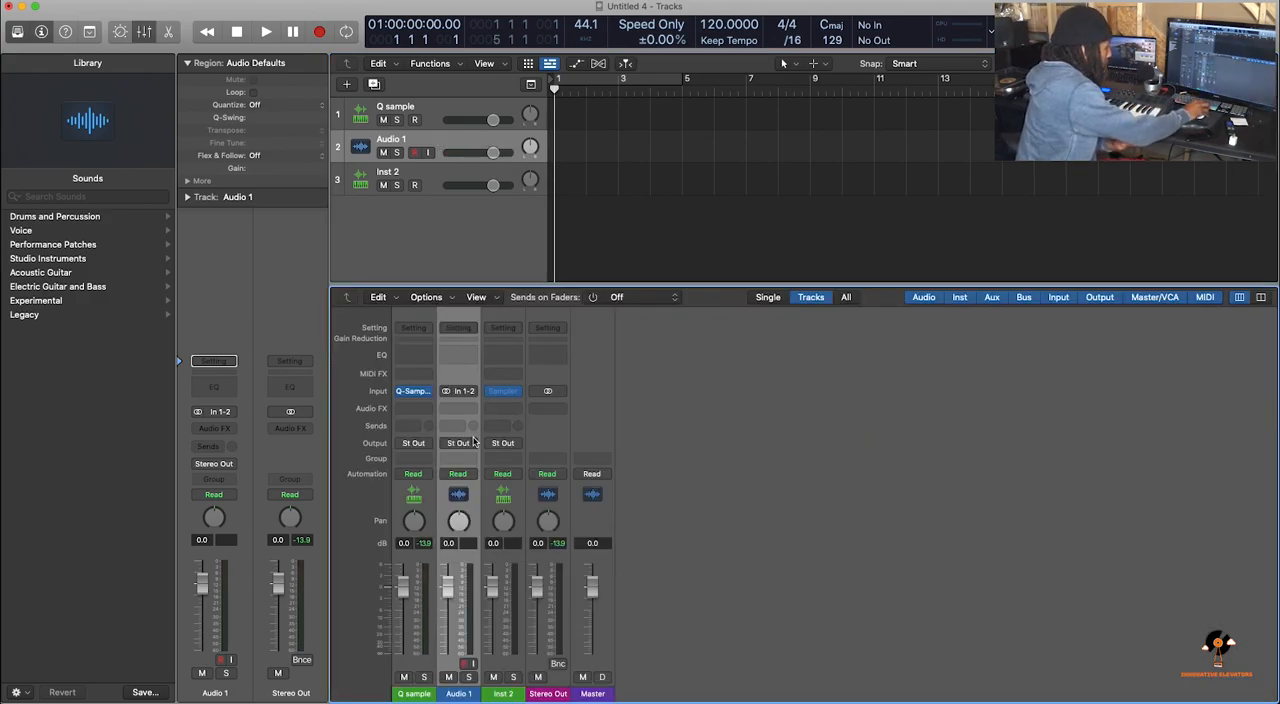
Add a send to Bus 1 on the Q sample channel strip
{"action": "left_click", "coordinate": [418, 430]}
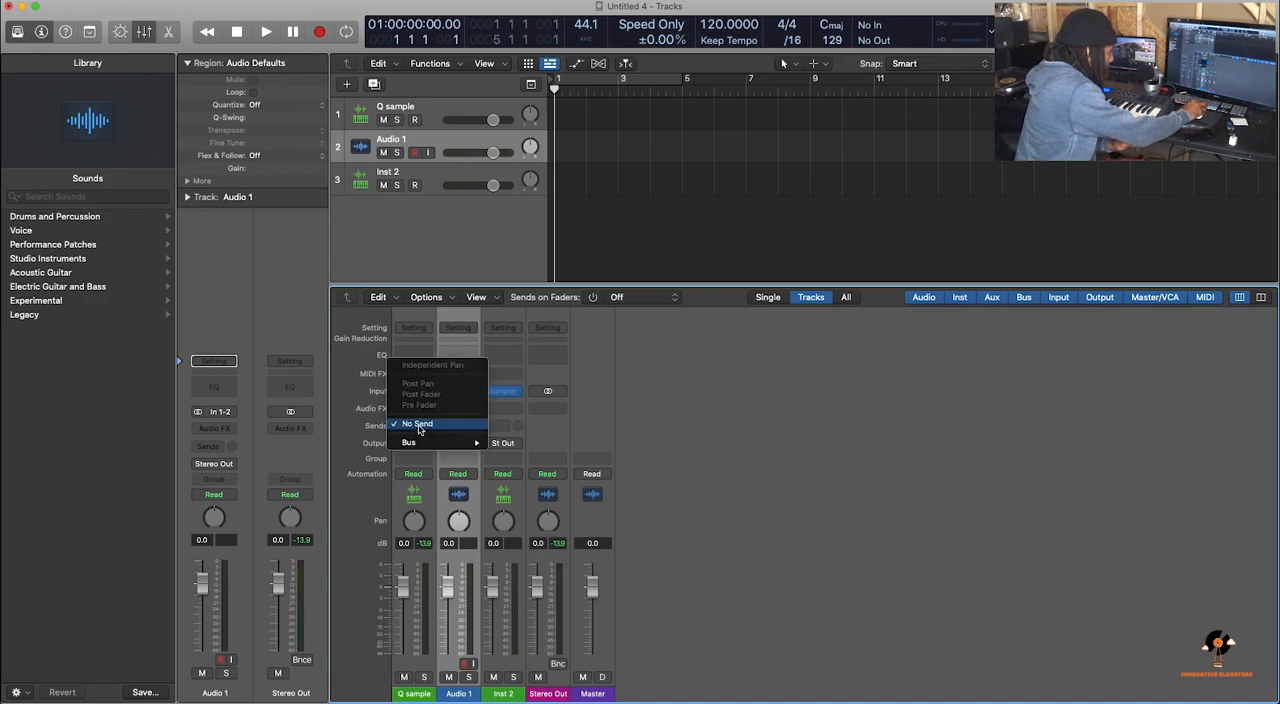
{"action": "mouse_move", "coordinate": [430, 442]}
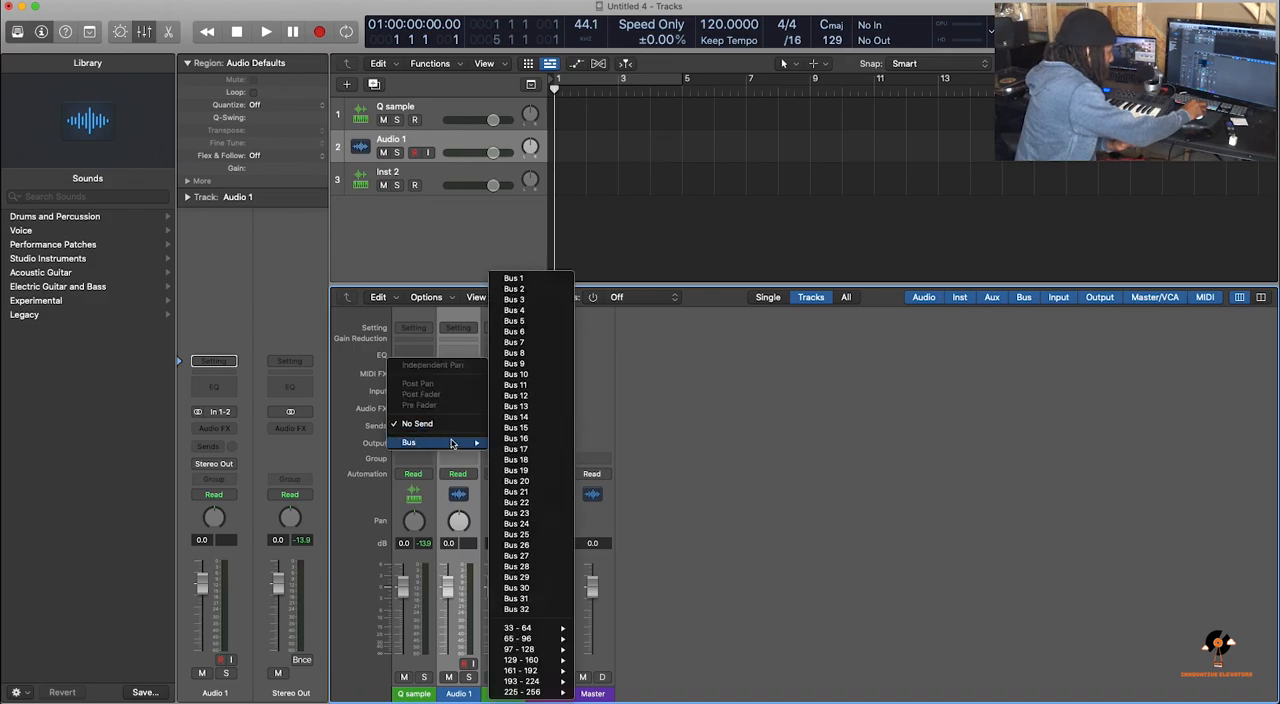
{"action": "left_click", "coordinate": [513, 278]}
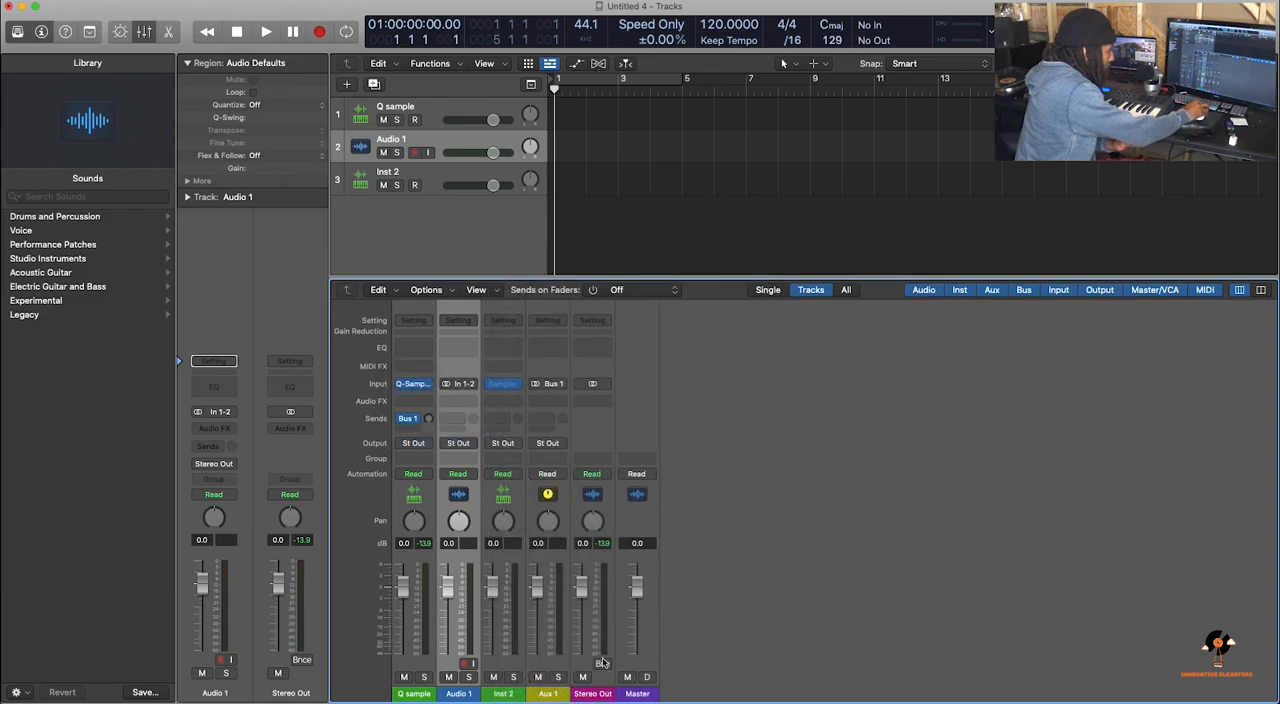
Rename the Aux 1 channel strip as Audio bus
{"action": "left_click", "coordinate": [550, 694]}
{"action": "double_click", "coordinate": [550, 694]}
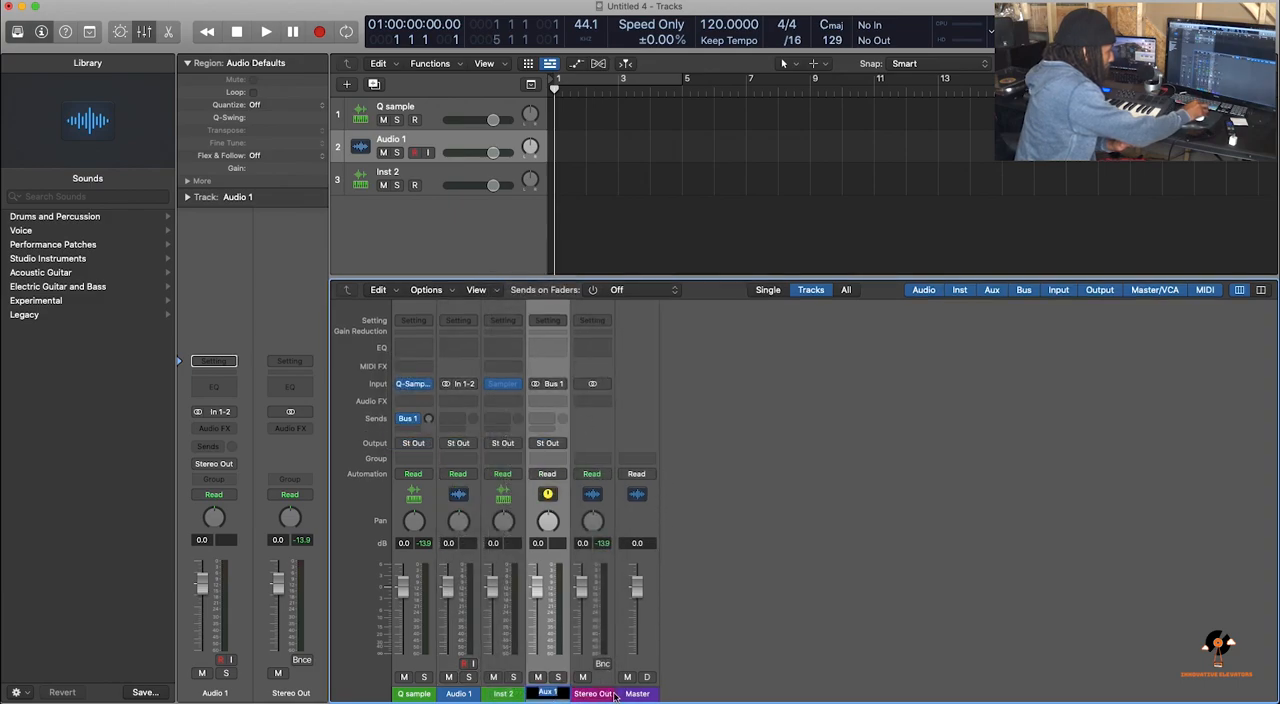
{"action": "key", "text": "BackSpace"}
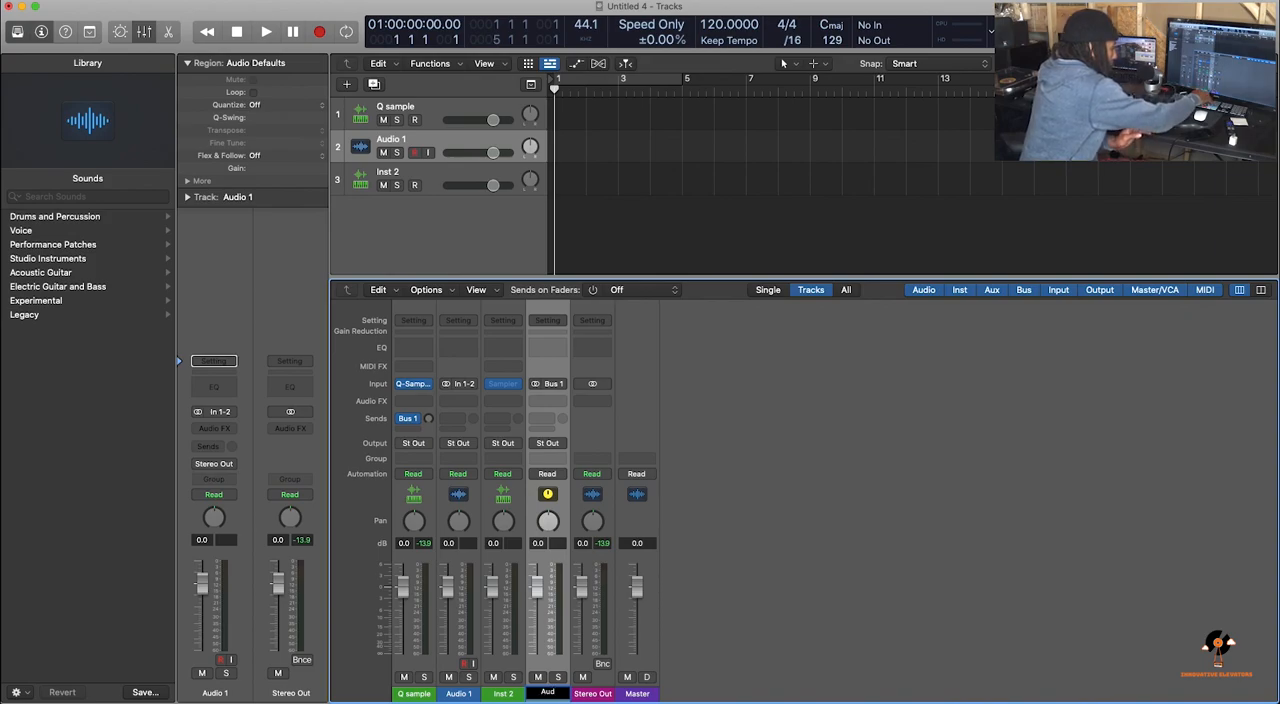
{"action": "type", "text": "Aud"}
{"action": "key", "text": "BackSpace"}
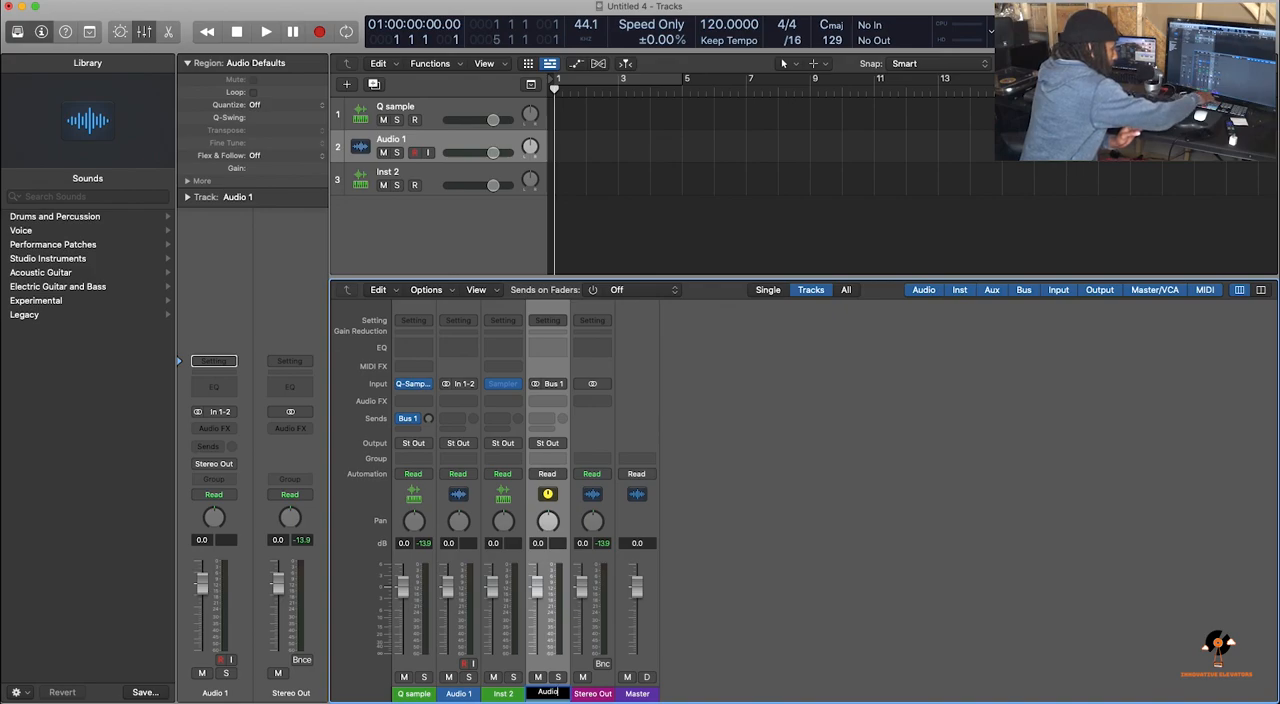
{"action": "type", "text": "us"}
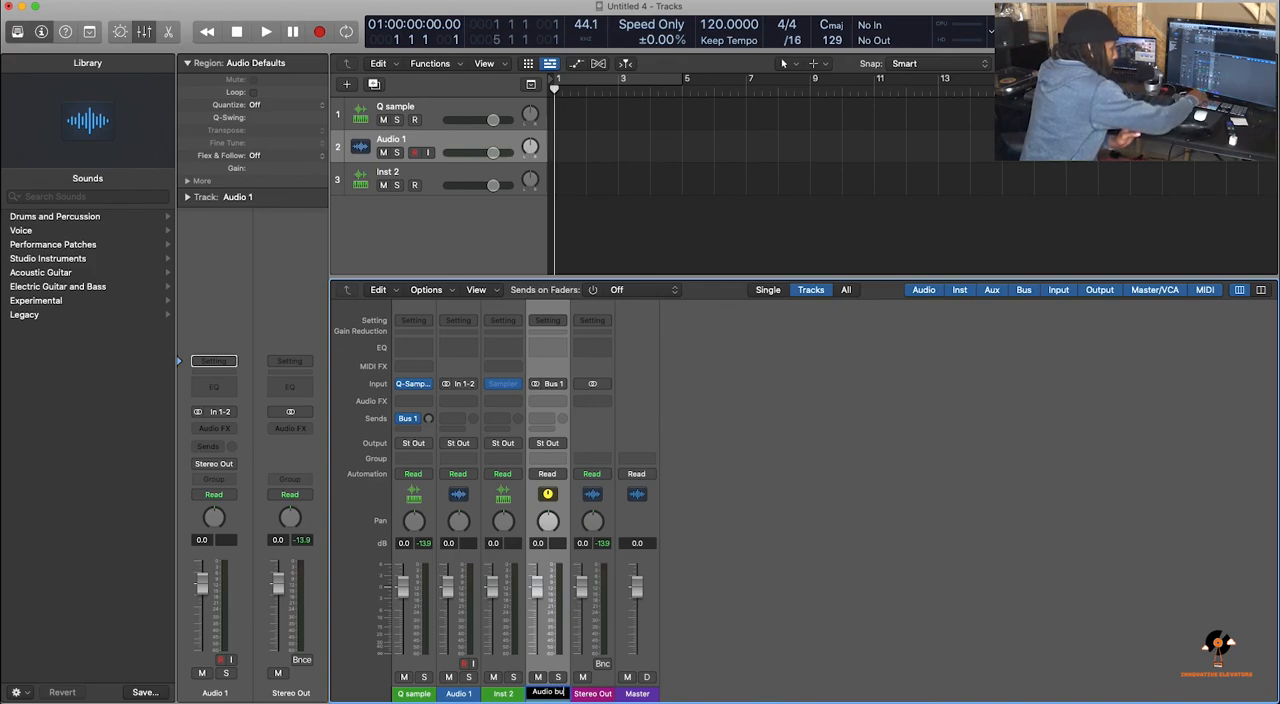
{"action": "key", "text": "Return"}
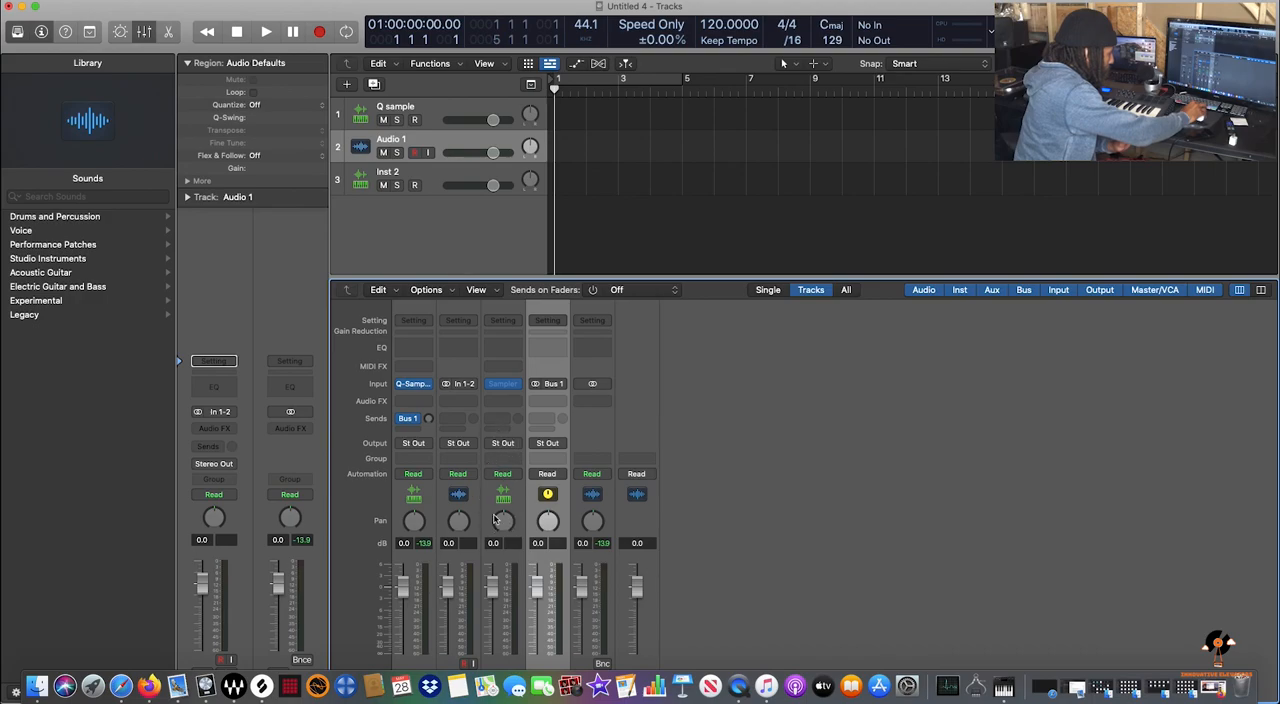
Fit the project window above the Dock and set the Audio 1 channel's input to Bus 1
{"action": "double_click", "coordinate": [415, 5]}
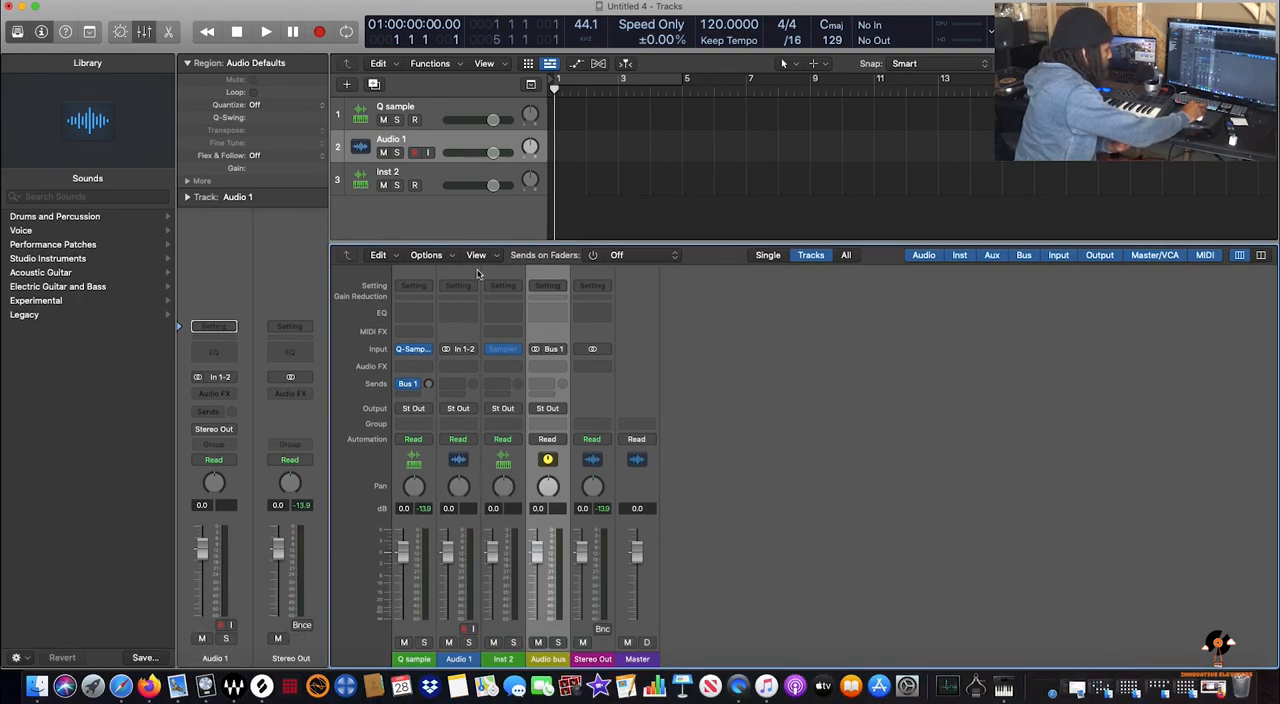
{"action": "left_click", "coordinate": [466, 652]}
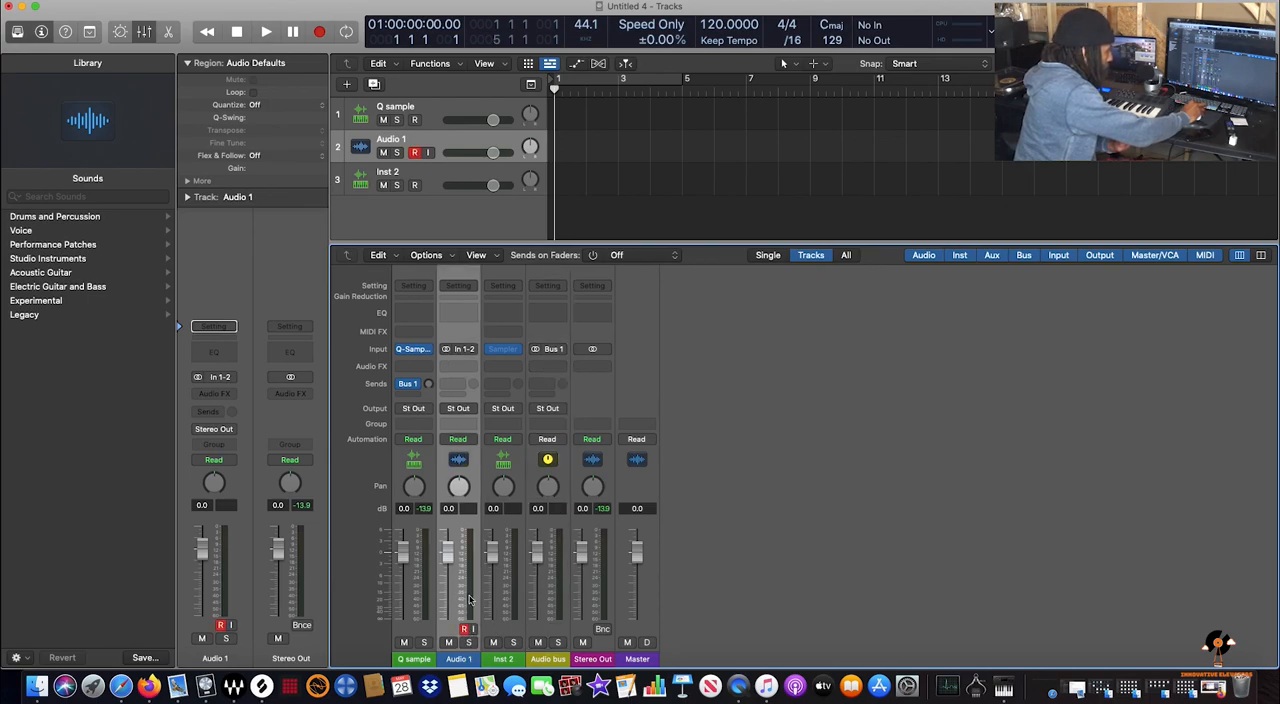
{"action": "left_click", "coordinate": [458, 355]}
{"action": "mouse_move", "coordinate": [510, 396]}
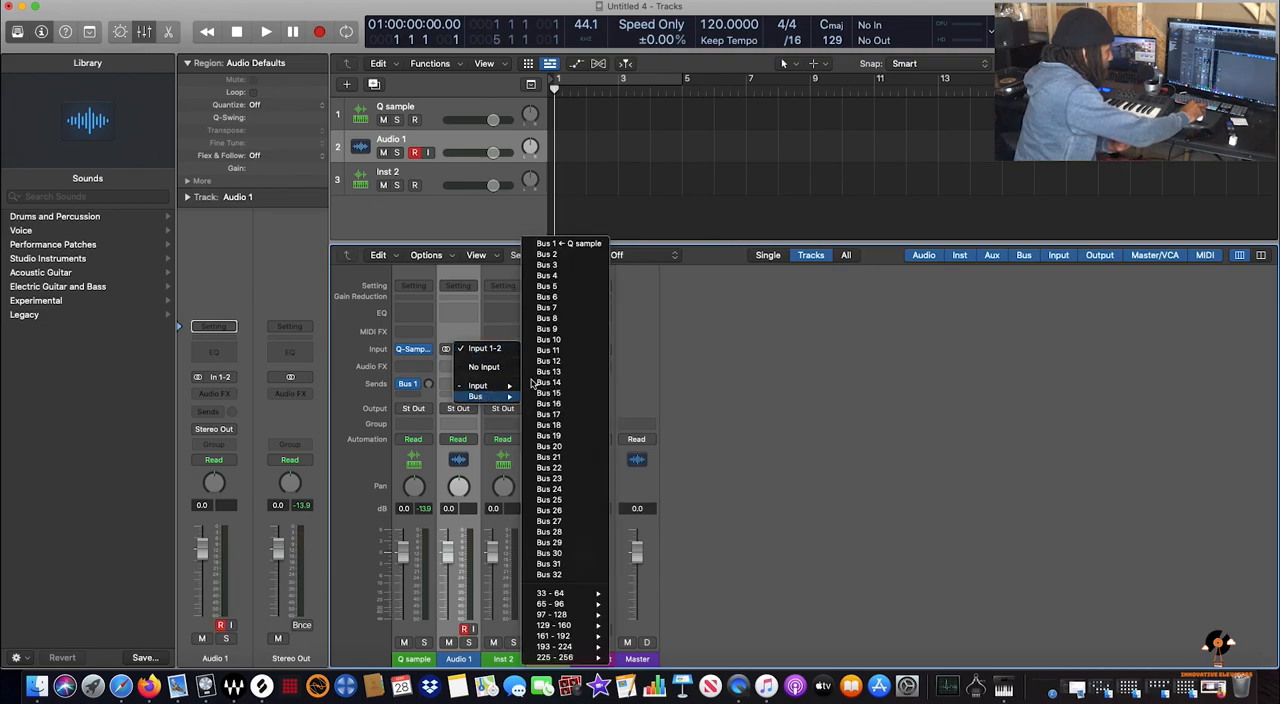
{"action": "left_click", "coordinate": [576, 244]}
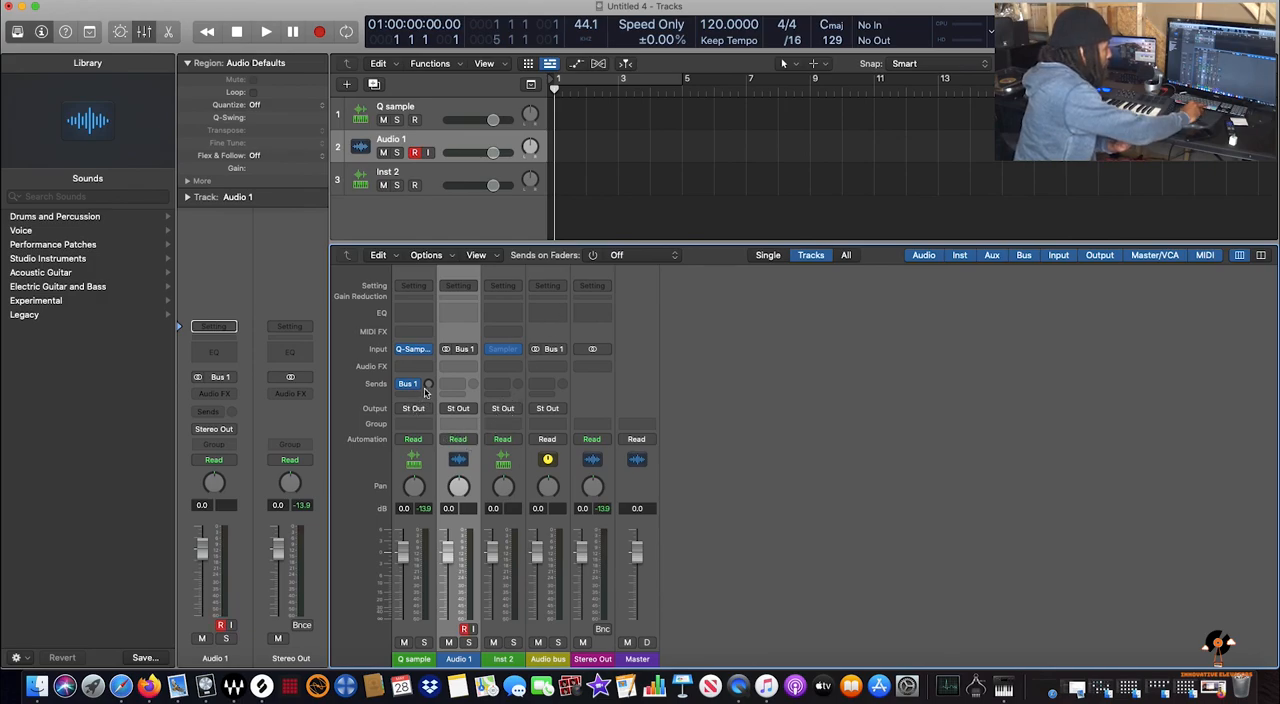
Record a MIDI region about five bars long on the Q sample track from bar 1, and raise its Bus 1 send level
{"action": "left_click", "coordinate": [418, 276]}
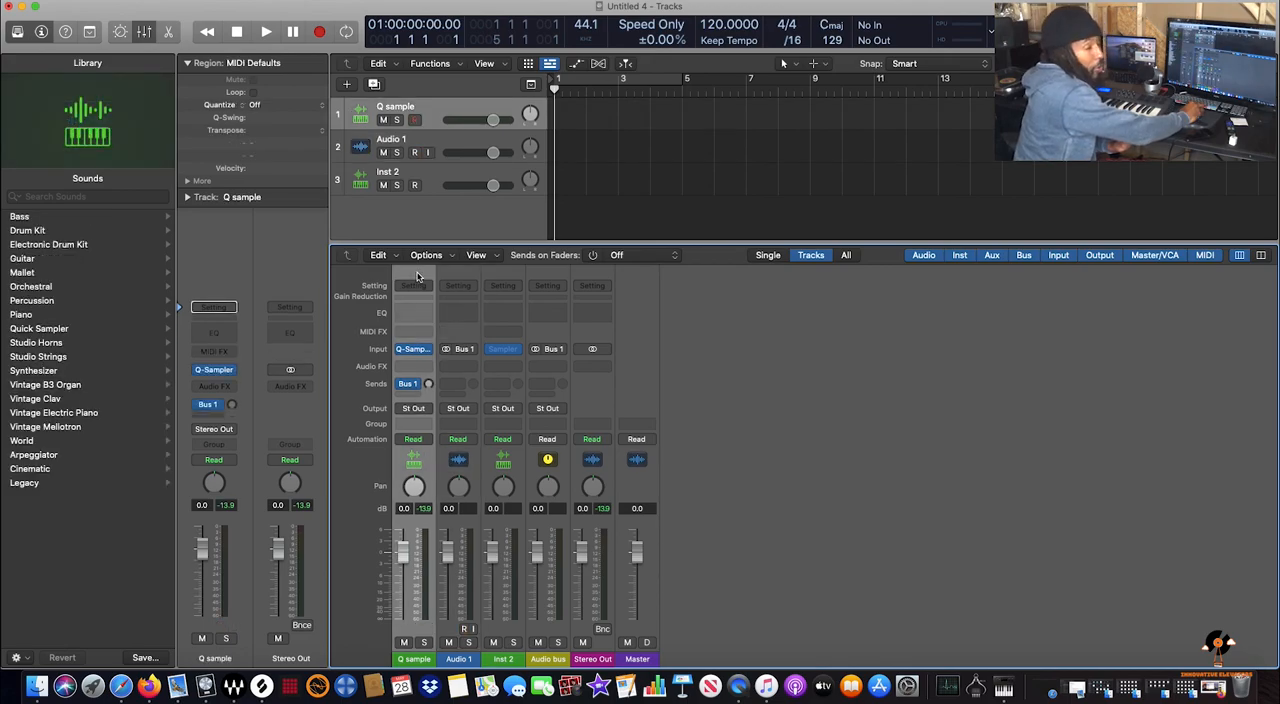
{"action": "key", "text": "r"}
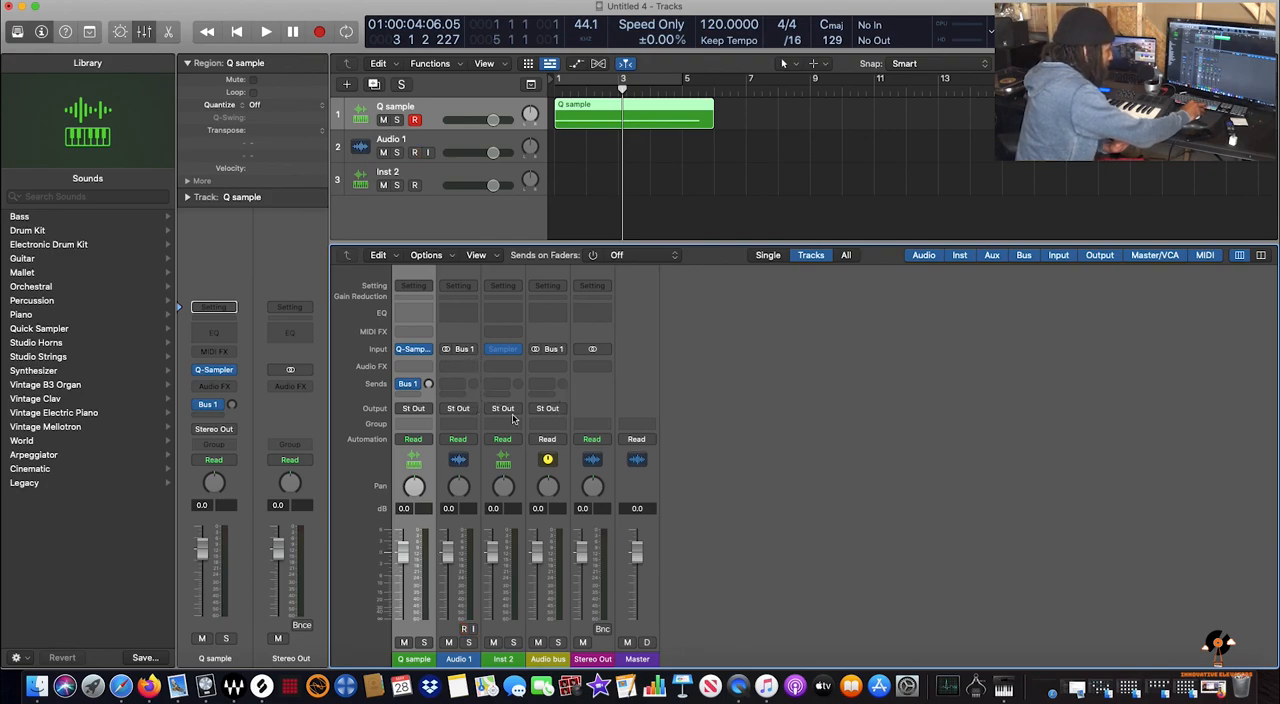
{"action": "left_click_drag", "start_coordinate": [430, 386], "coordinate": [428, 364]}
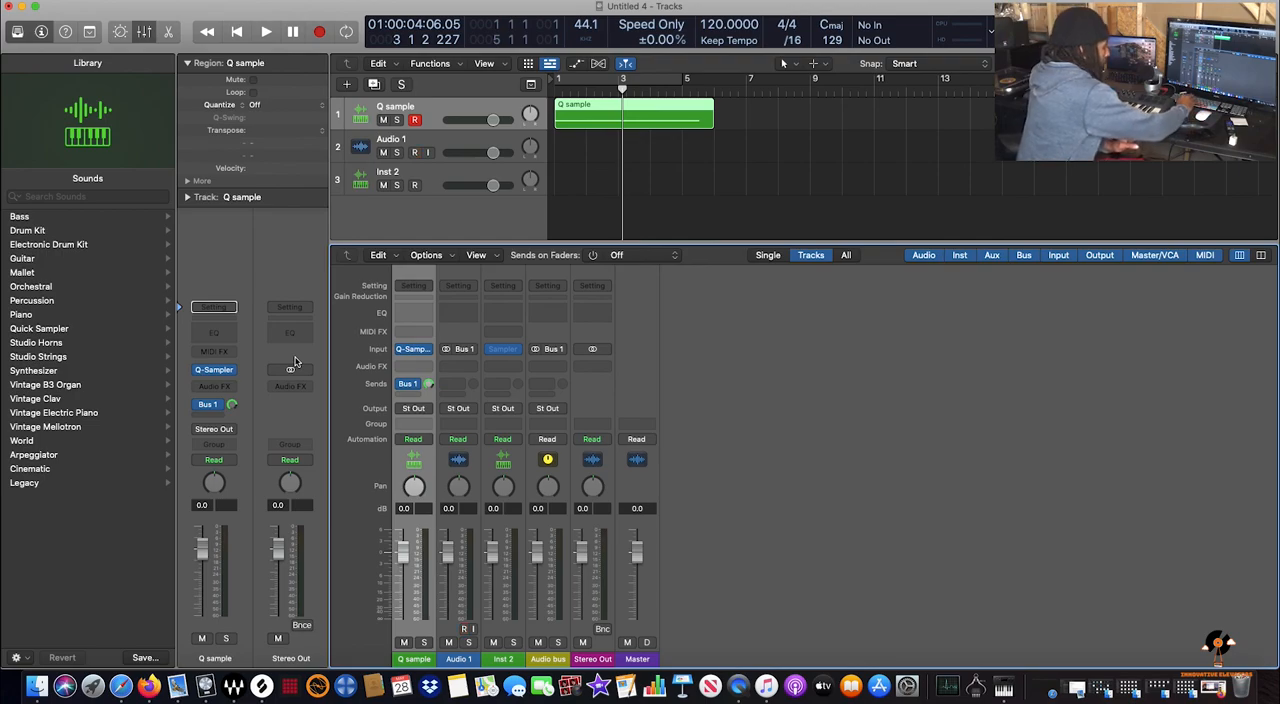
Hide the mixer and record the Q sample performance through Bus 1 onto Audio 1 from bar 1 for nearly five bars
{"action": "key", "text": "x"}
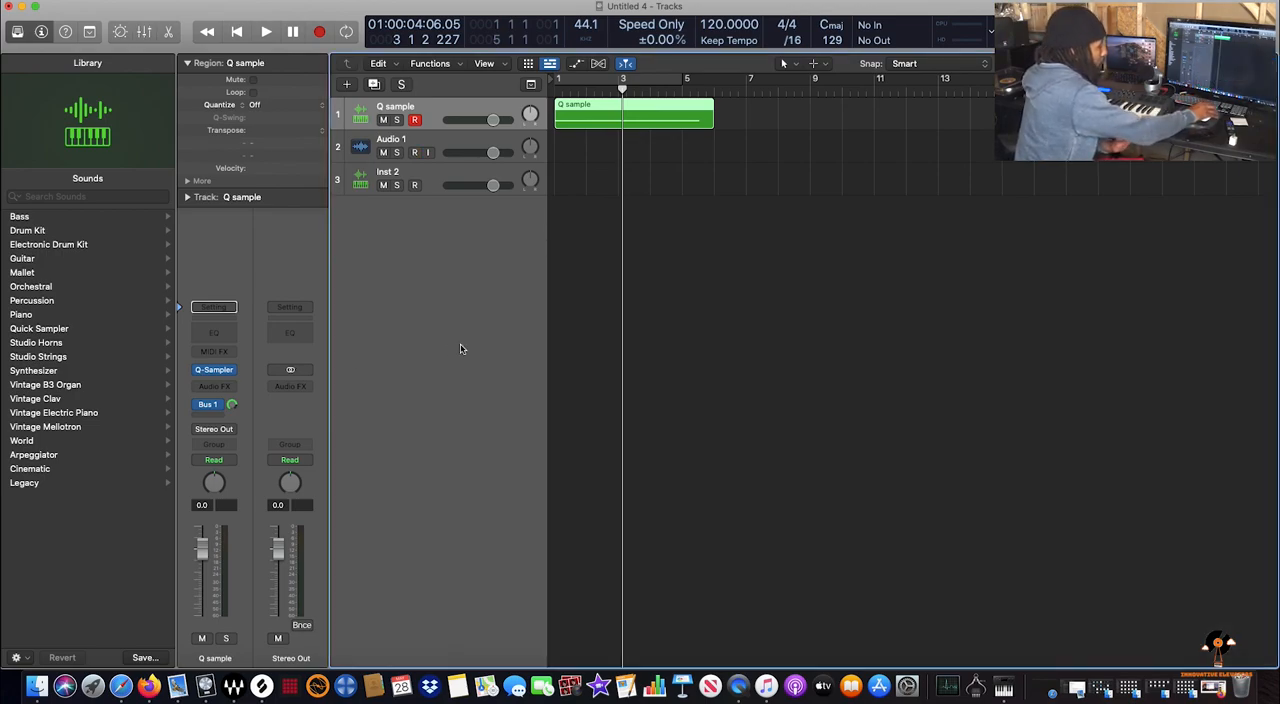
{"action": "key", "text": "Return"}
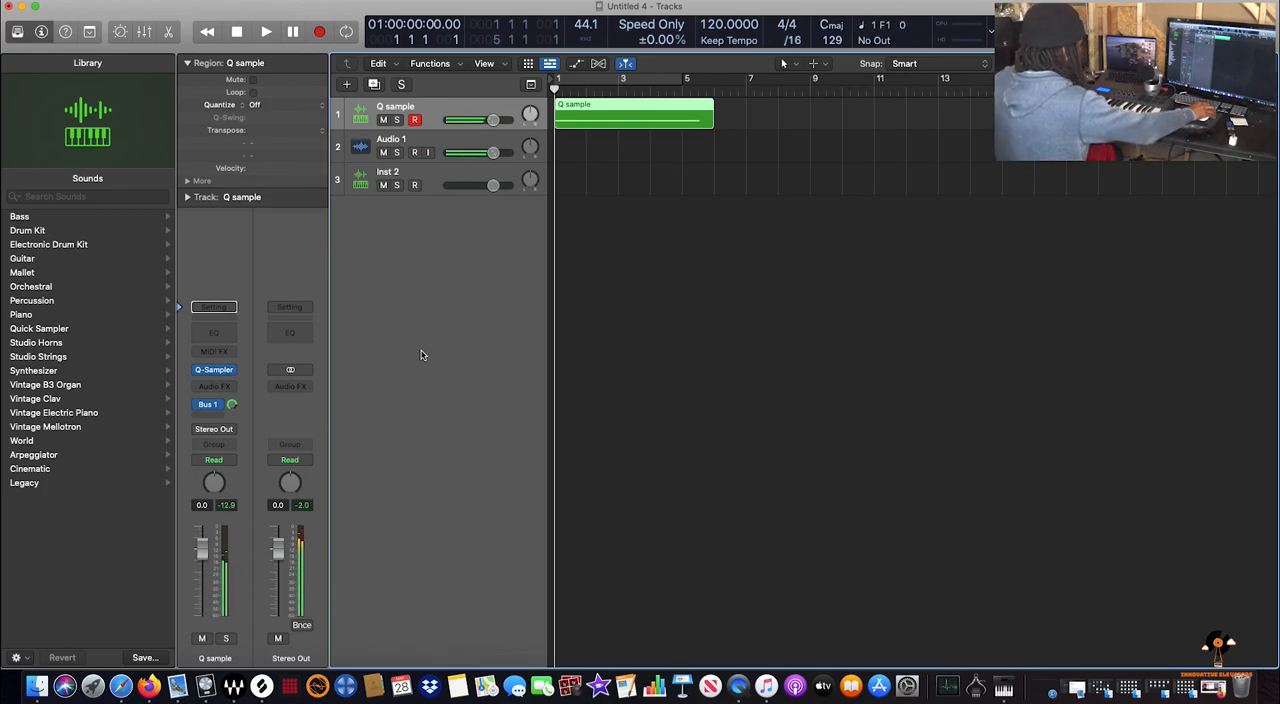
{"action": "key", "text": "r"}
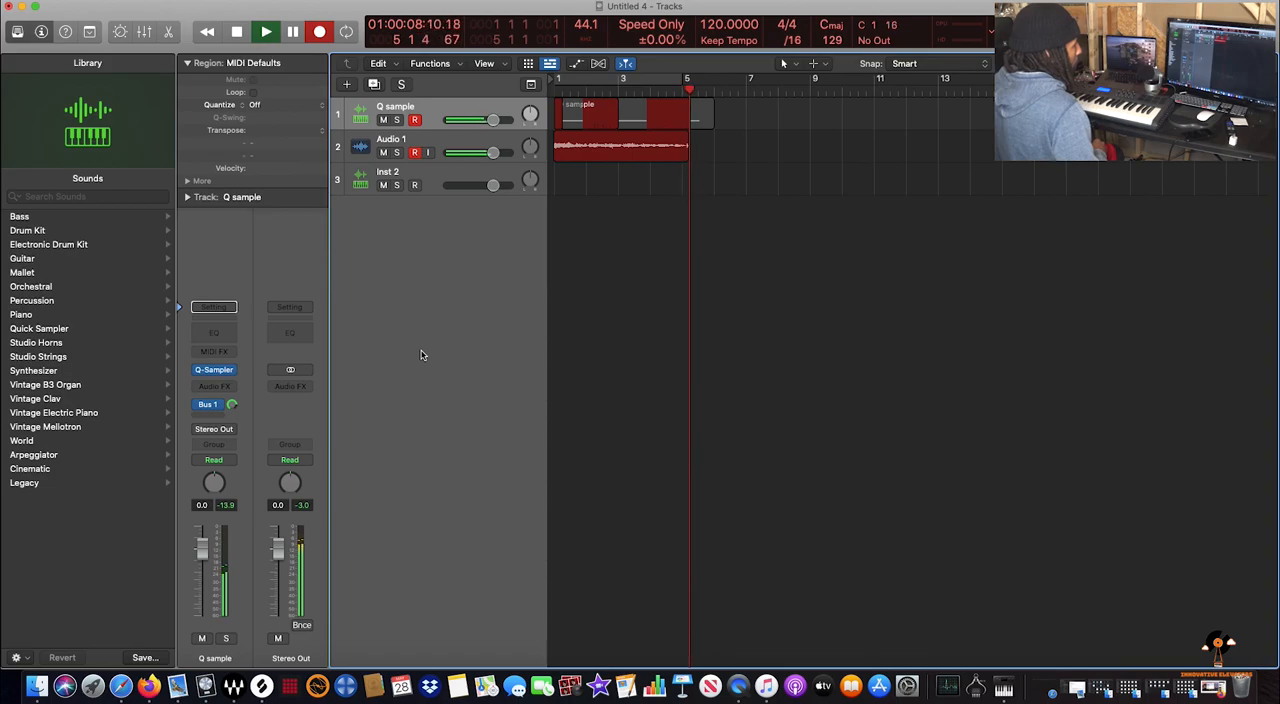
{"action": "key", "text": "space"}
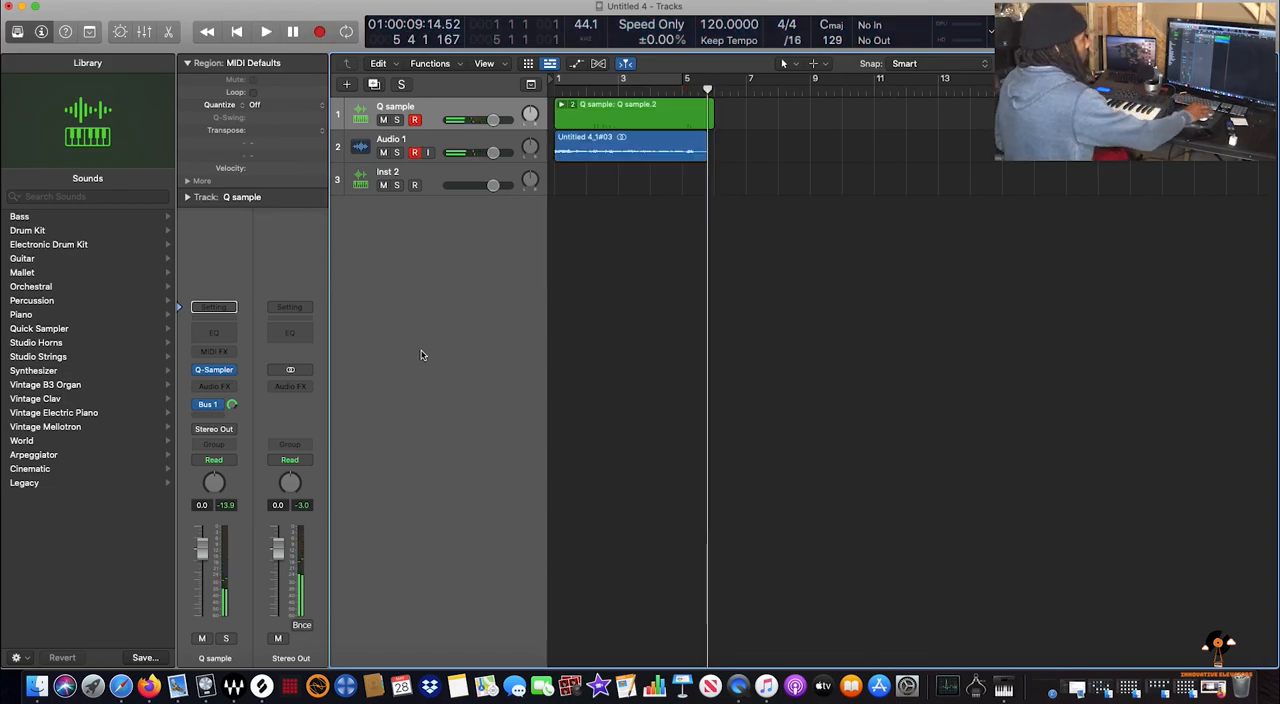
Normalize the recorded Audio 1 region's gain with the Peak algorithm on the collective selection at a -1.0 dB target level
{"action": "left_click", "coordinate": [588, 141]}
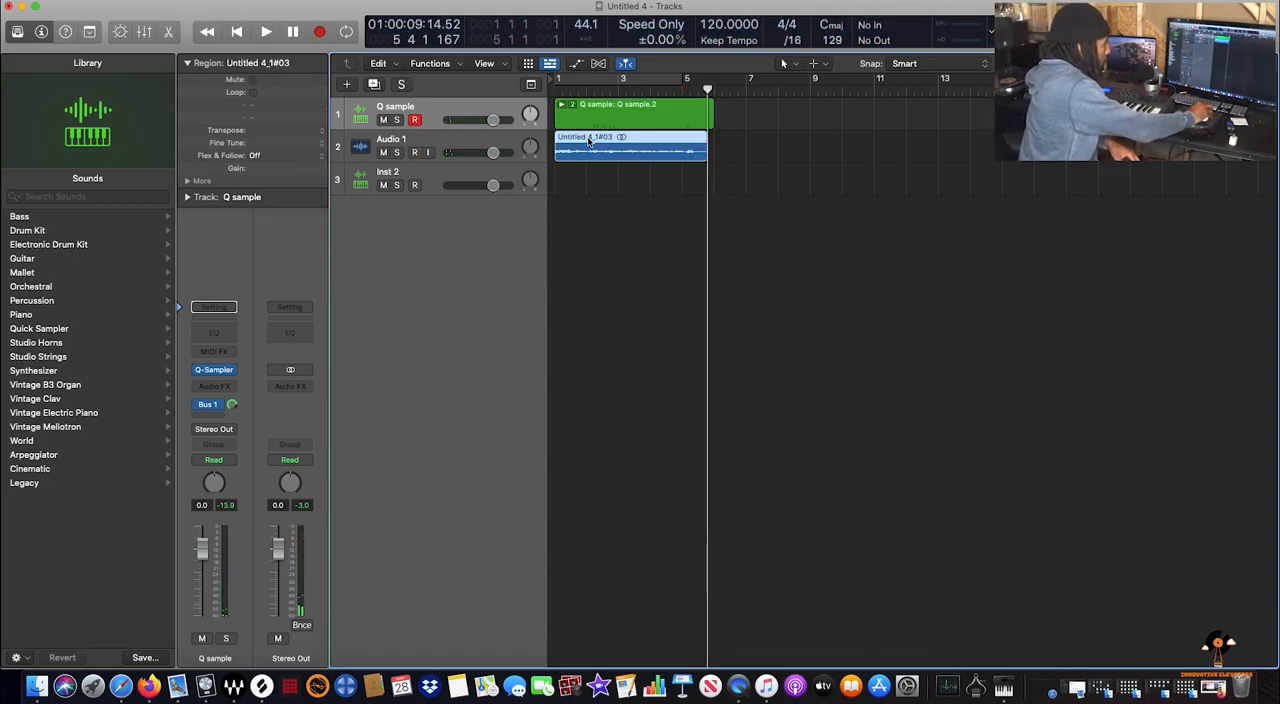
{"action": "double_click", "coordinate": [621, 149]}
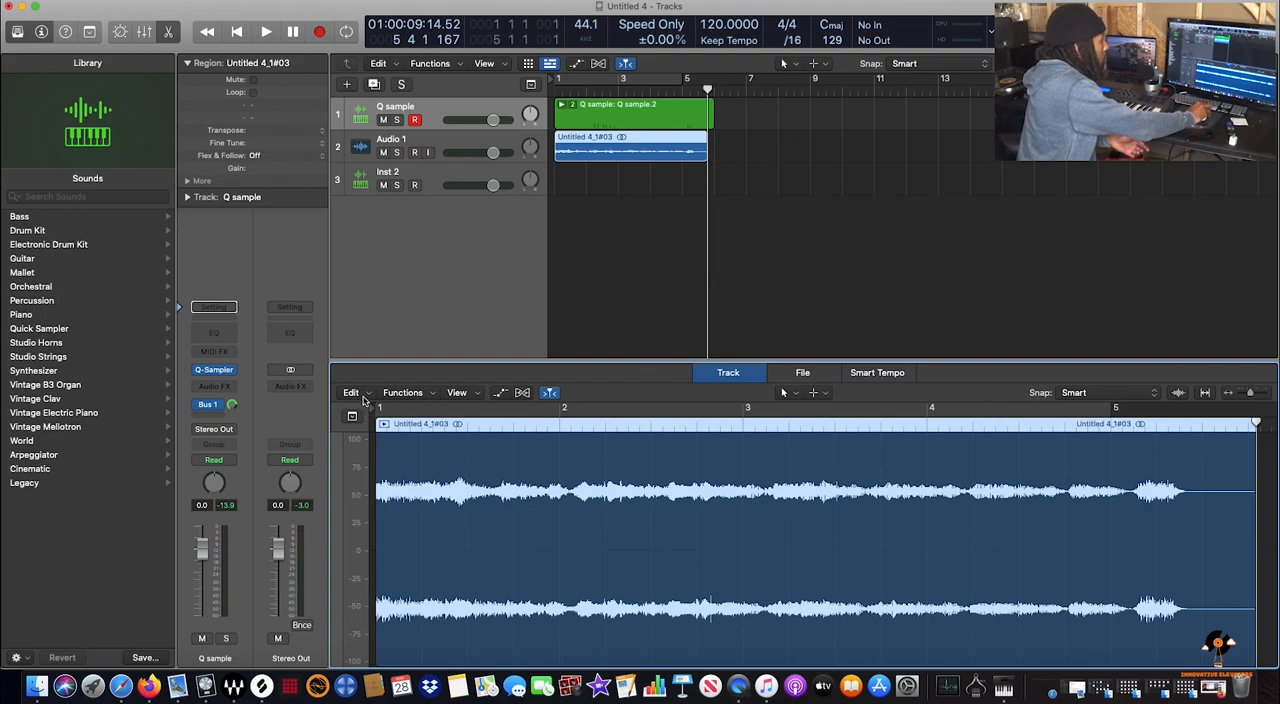
{"action": "left_click", "coordinate": [405, 396]}
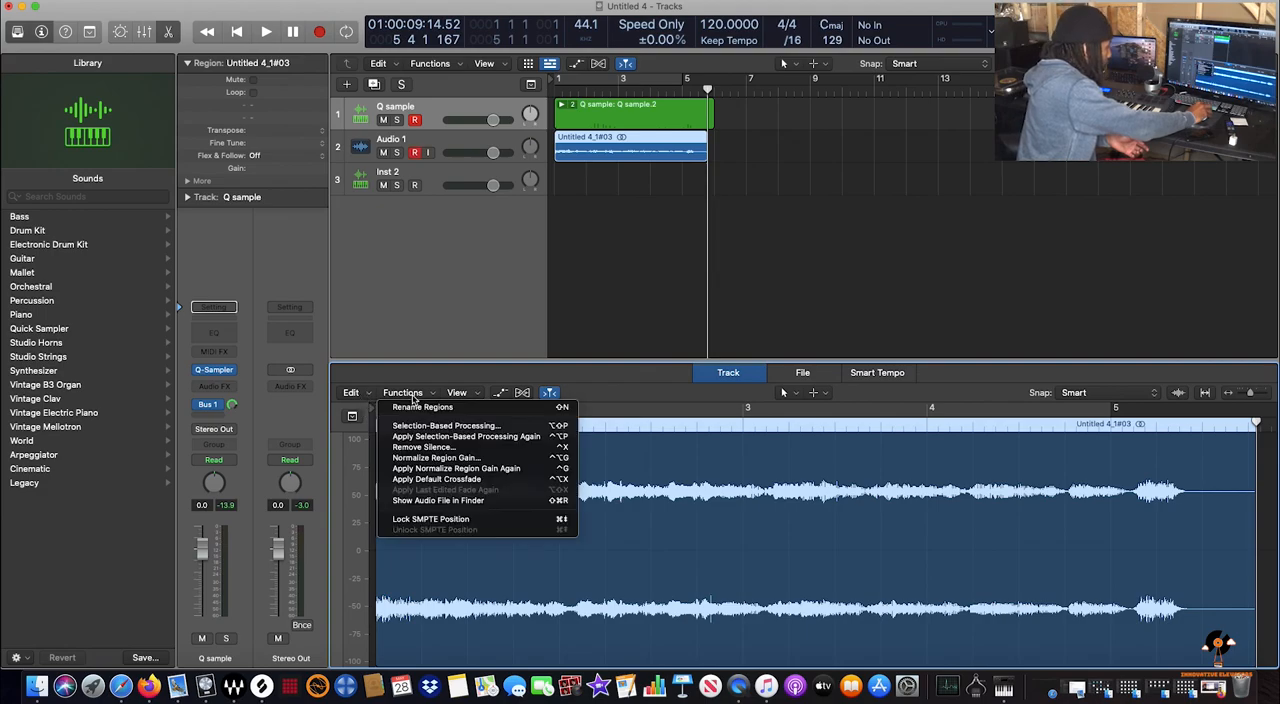
{"action": "left_click", "coordinate": [429, 459]}
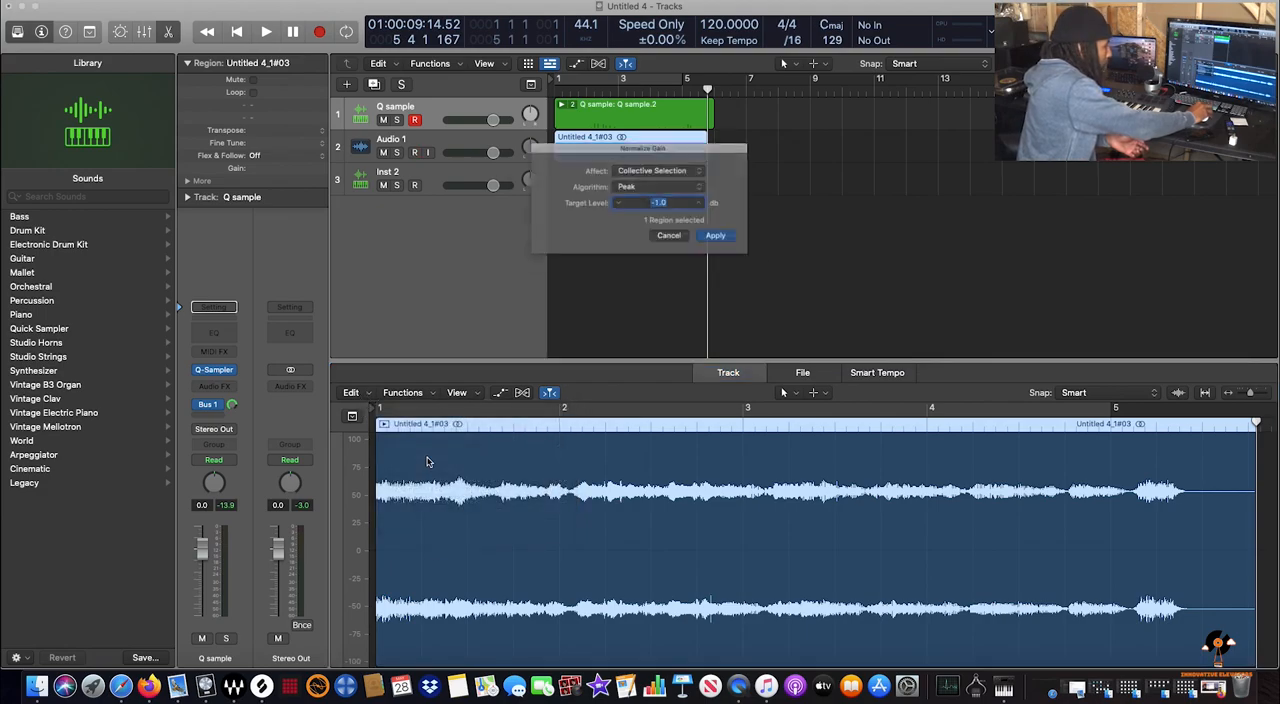
{"action": "left_click", "coordinate": [729, 242]}
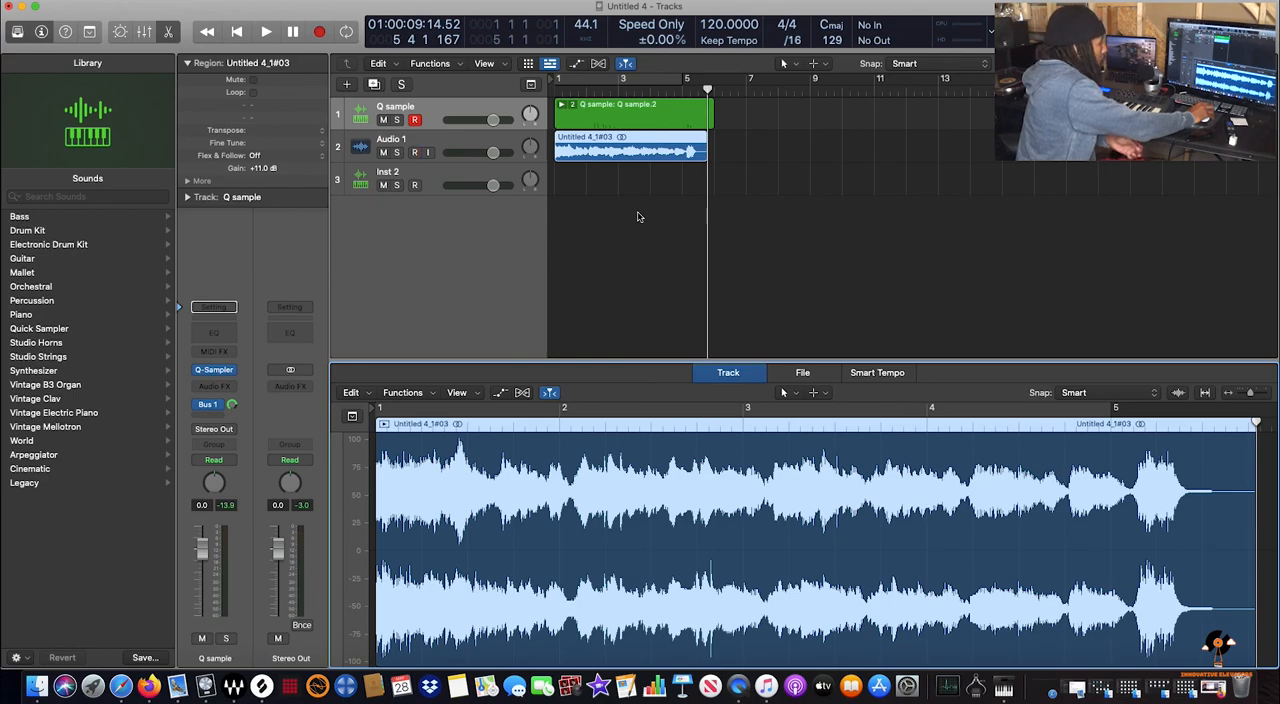
Export the normalized Audio 1 region to the Desktop as a 24-bit AIFF file
{"action": "right_click", "coordinate": [587, 142]}
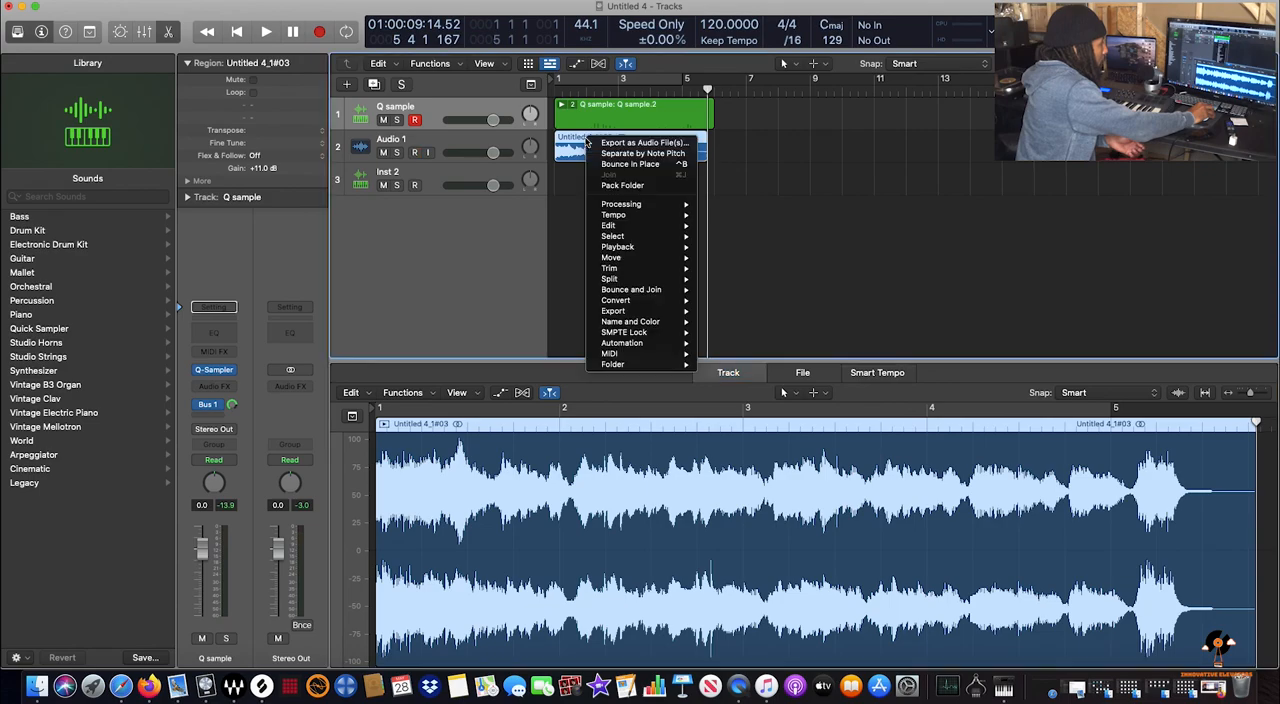
{"action": "left_click", "coordinate": [641, 144]}
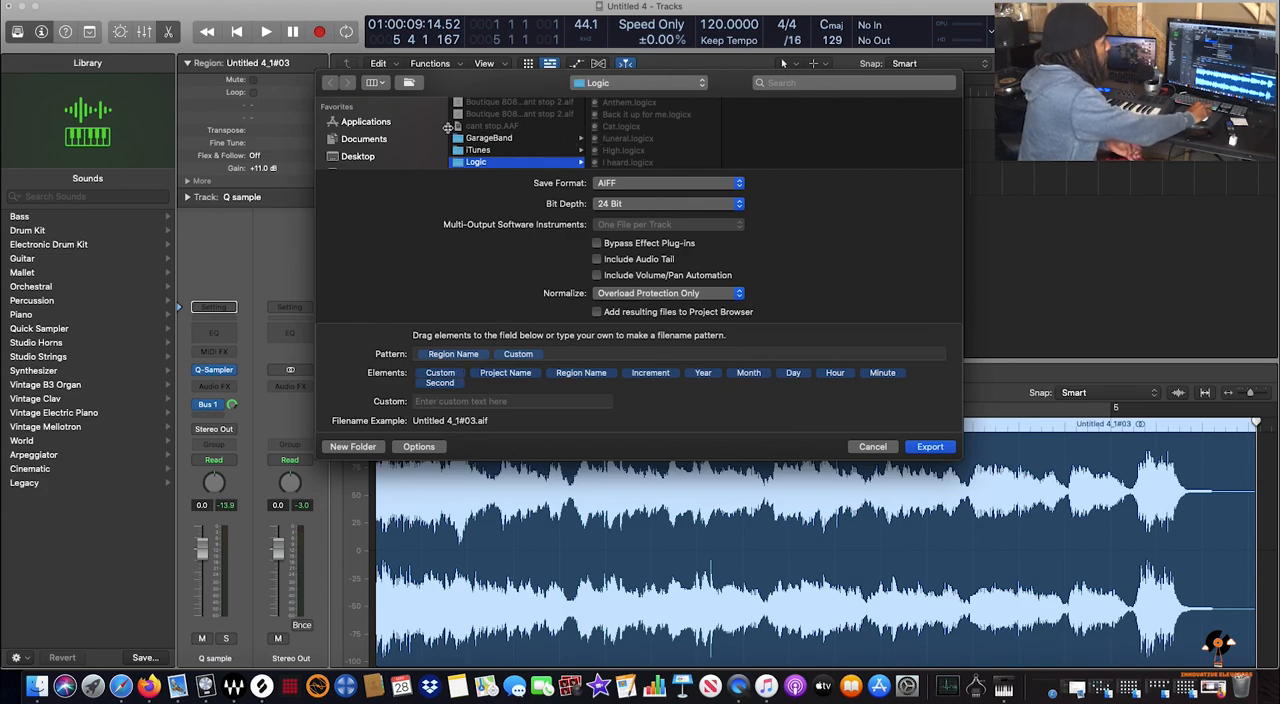
{"action": "left_click", "coordinate": [368, 157]}
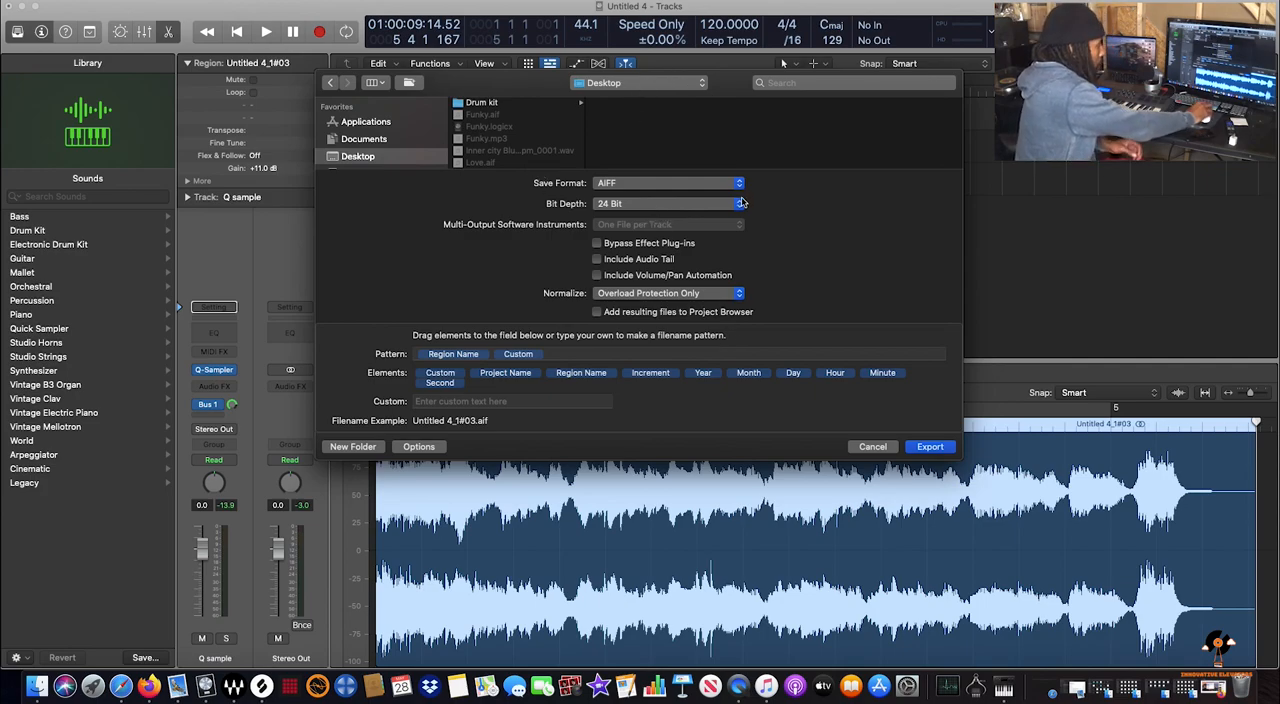
{"action": "left_click", "coordinate": [930, 447]}
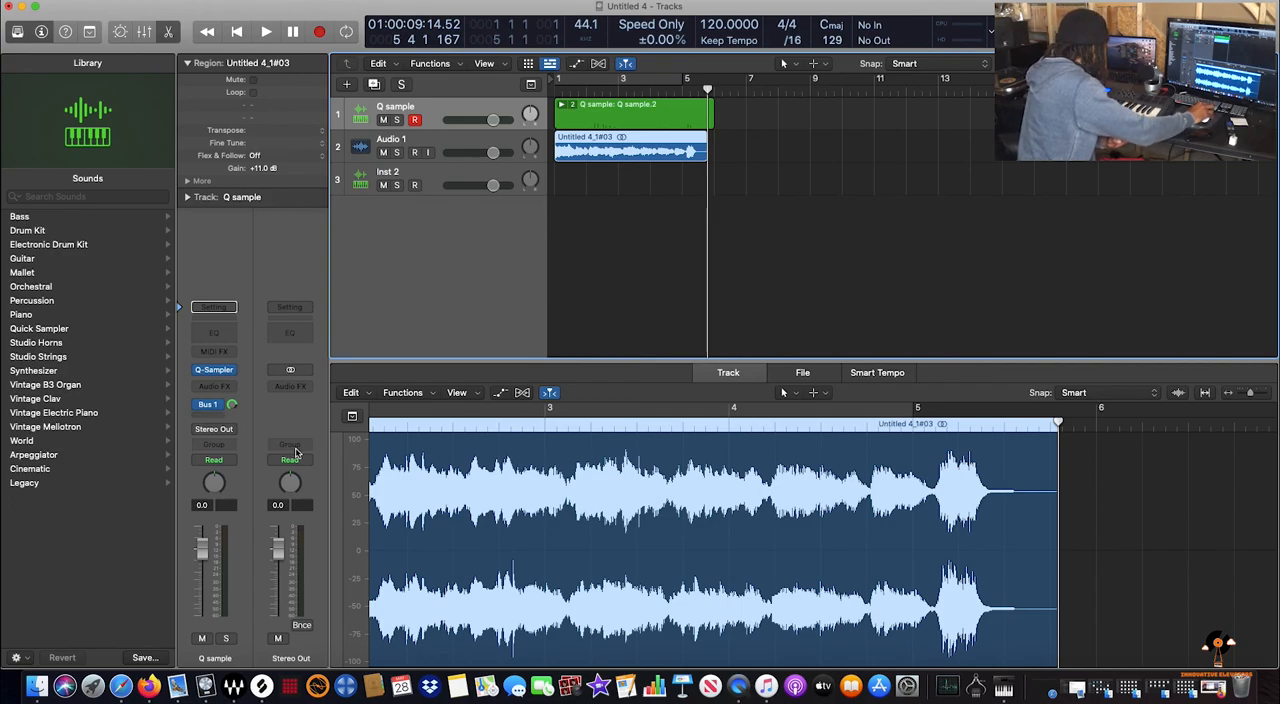
Open the Sampler on the Inst 2 track, move its window up, and show only the Mapping and Zone panes
{"action": "left_click", "coordinate": [420, 175]}
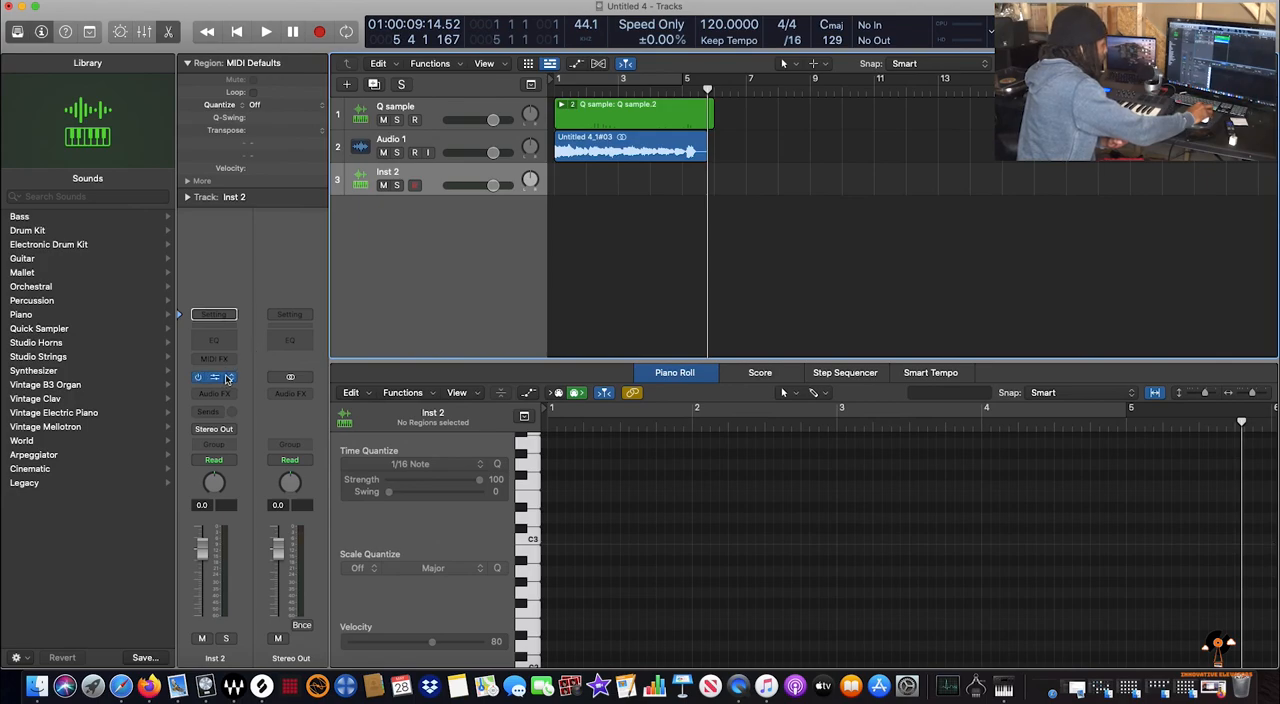
{"action": "left_click", "coordinate": [228, 378]}
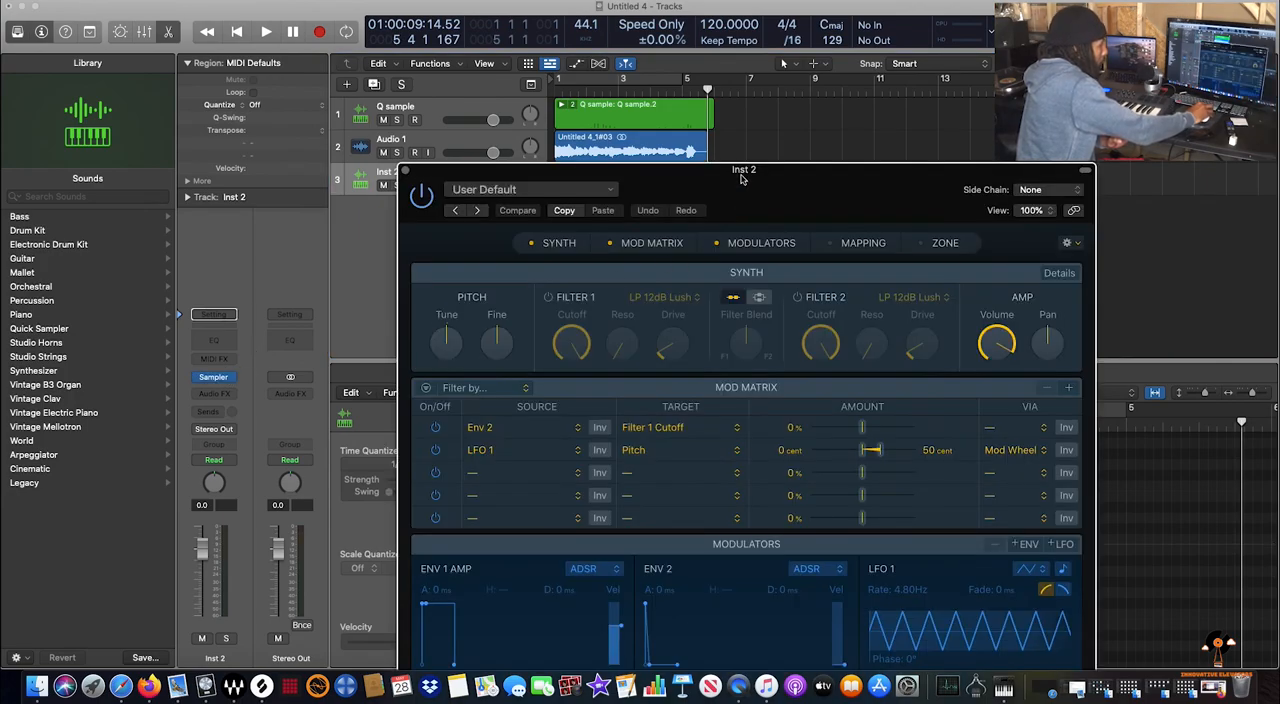
{"action": "left_click_drag", "start_coordinate": [741, 177], "coordinate": [708, 97]}
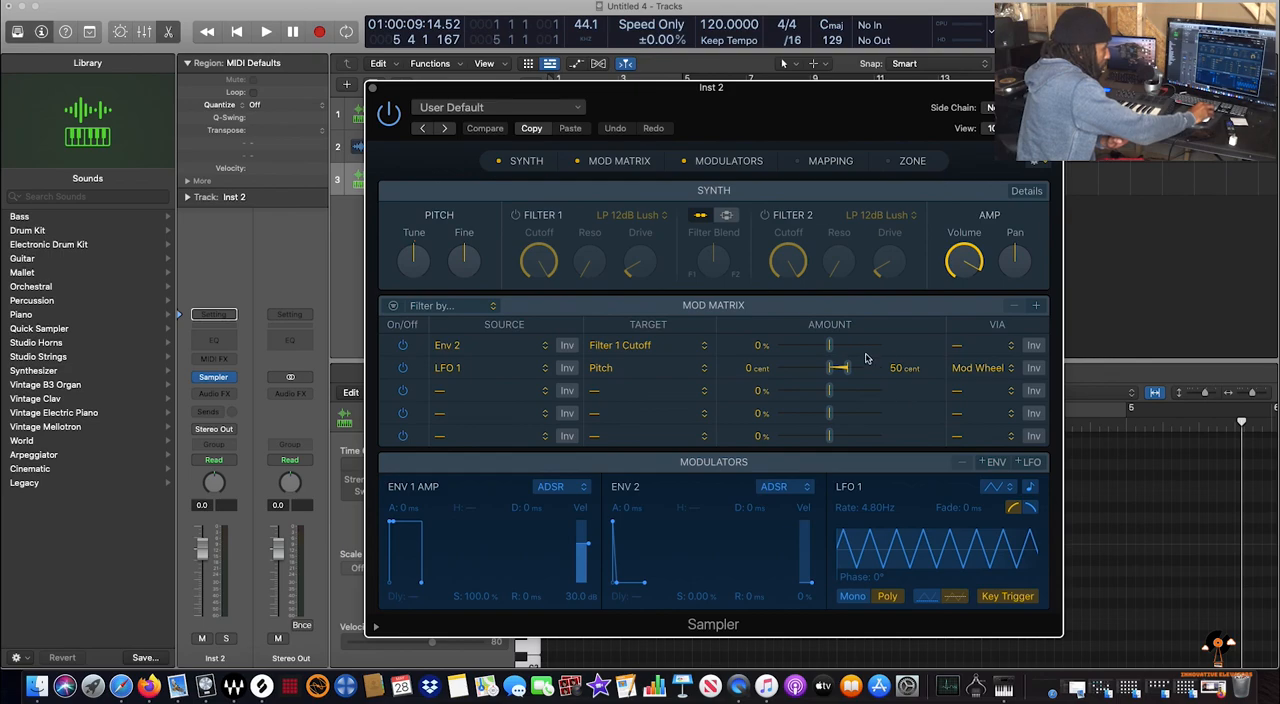
{"action": "left_click", "coordinate": [684, 160]}
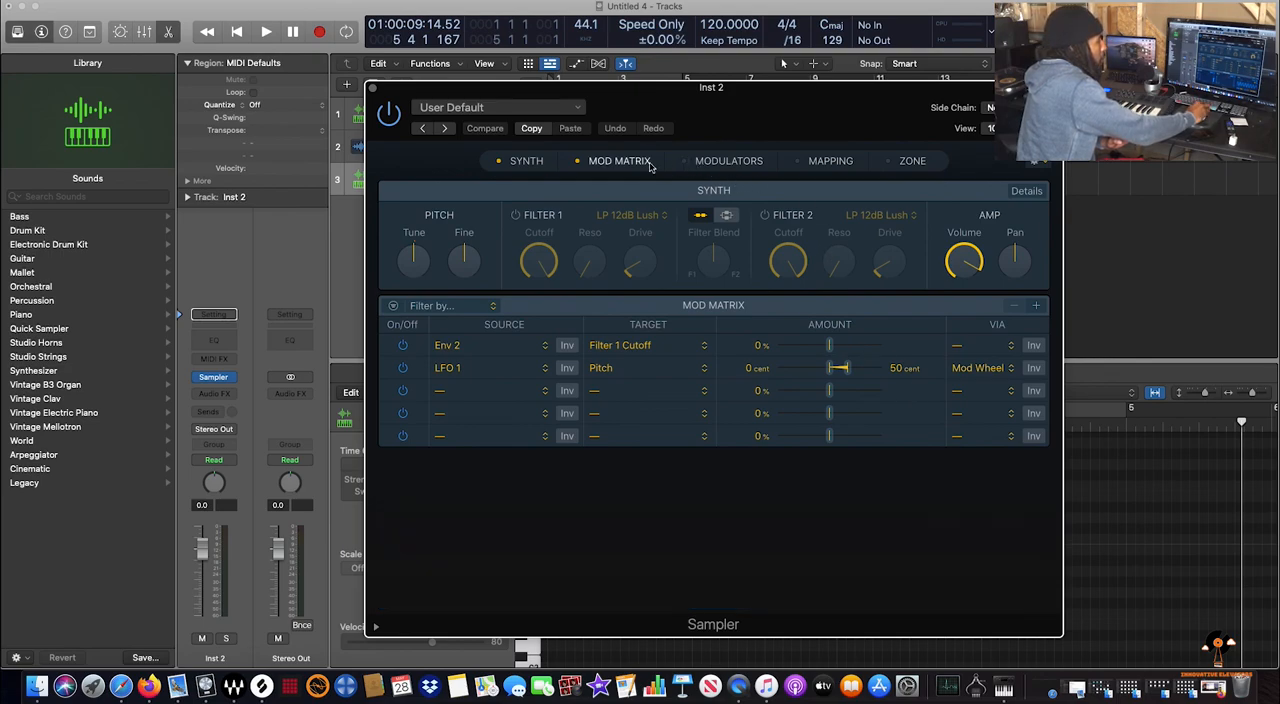
{"action": "left_click", "coordinate": [580, 161]}
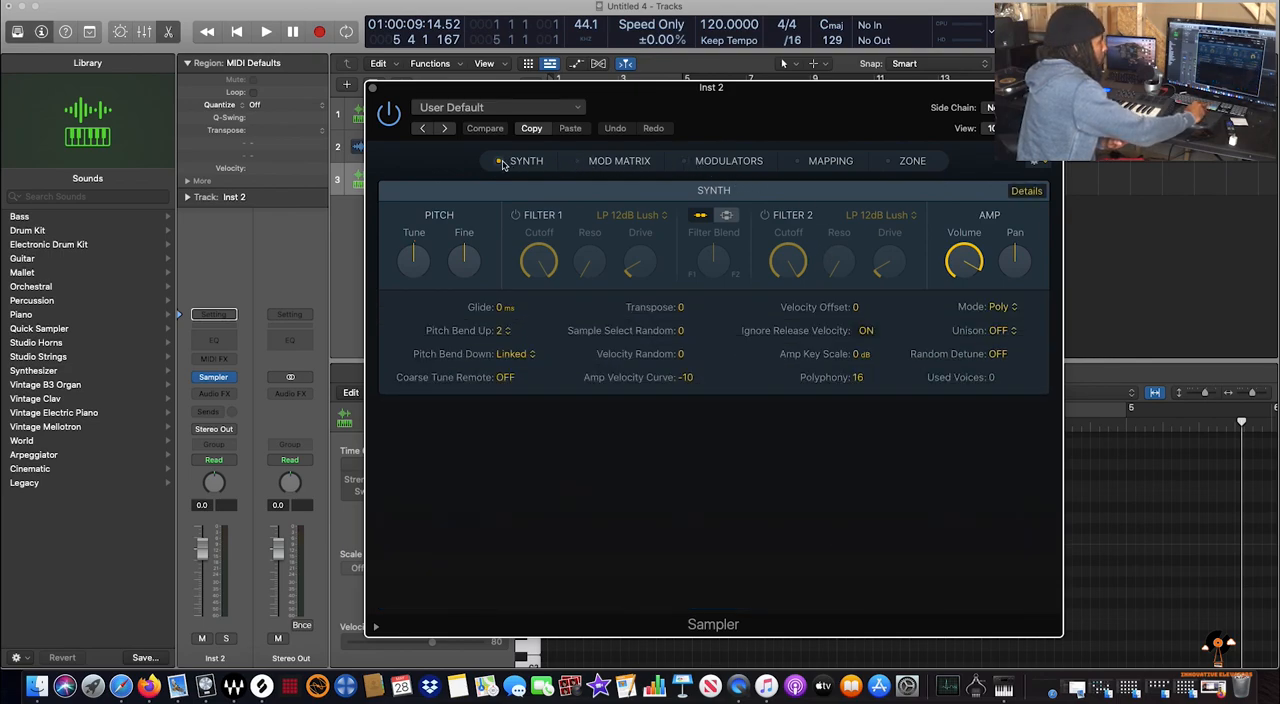
{"action": "left_click", "coordinate": [831, 161]}
{"action": "left_click", "coordinate": [900, 163]}
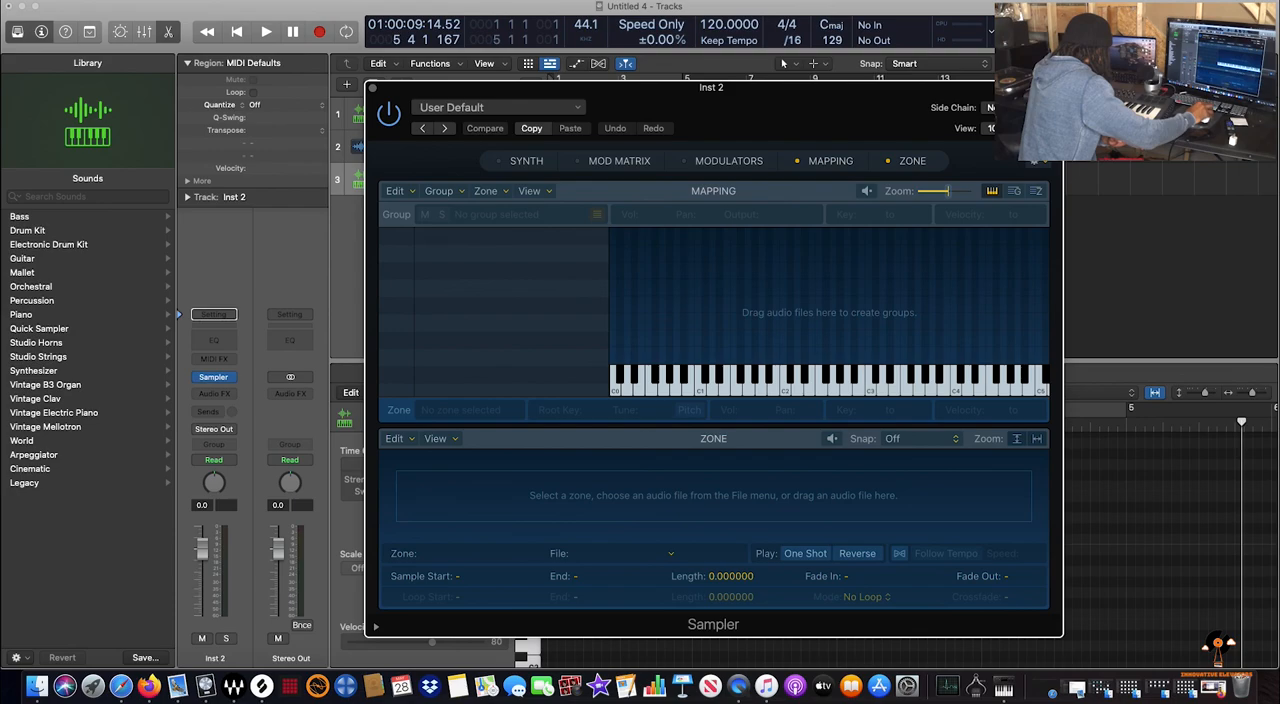
Load the exported Untitled 4_1#03.aif file into the Sampler as a zone on key C1
{"action": "left_click_drag", "start_coordinate": [2, 457], "coordinate": [700, 376]}
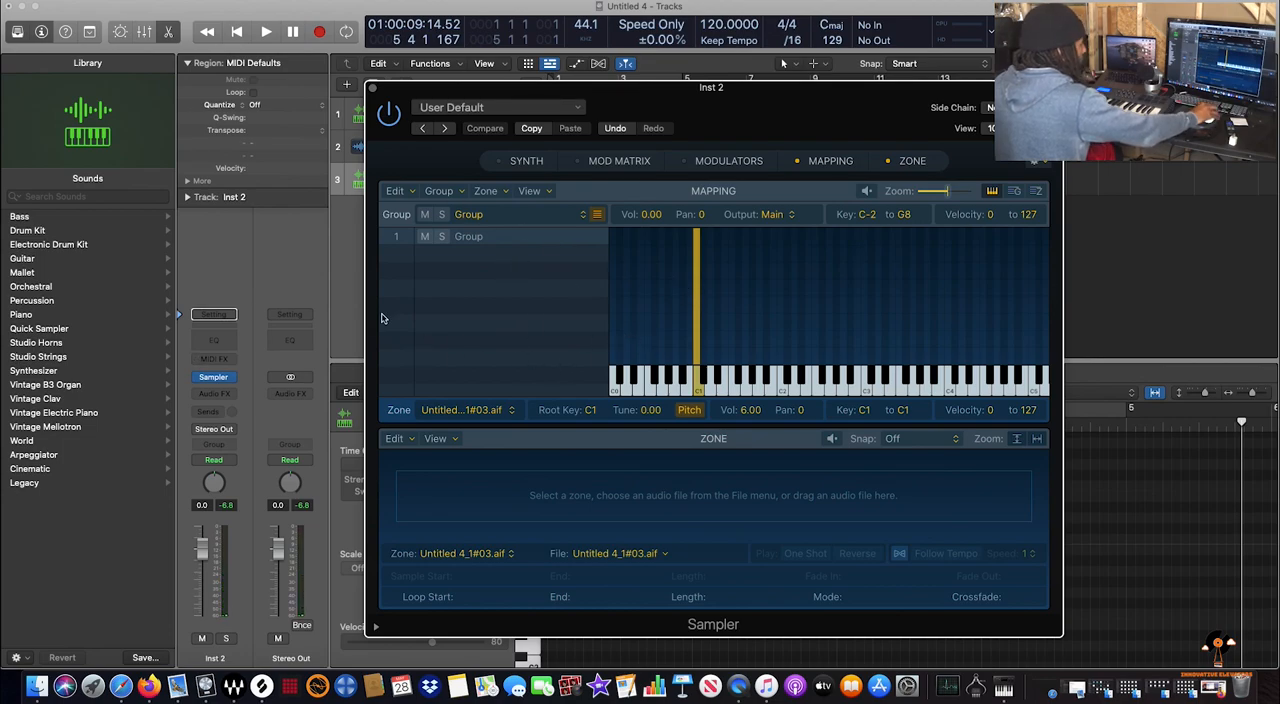
{"action": "left_click", "coordinate": [371, 89]}
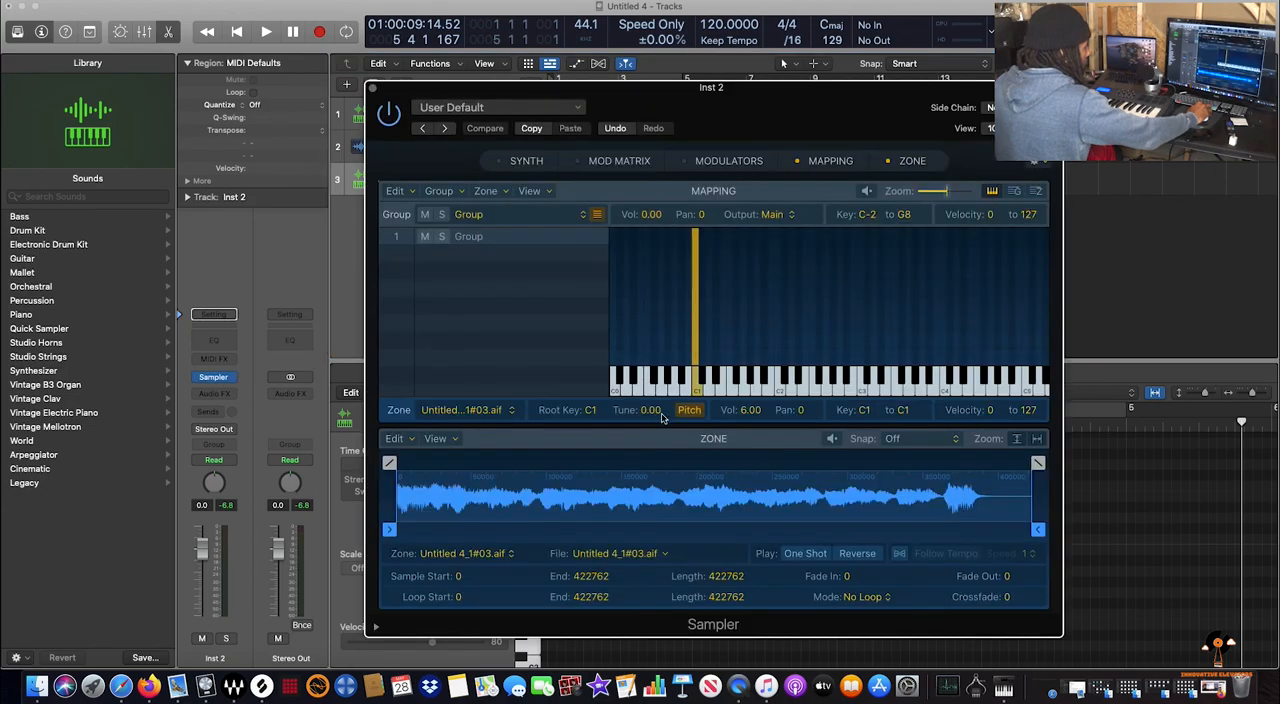
{"action": "scroll", "coordinate": [697, 393], "scroll_direction": "left", "scroll_amount": 1}
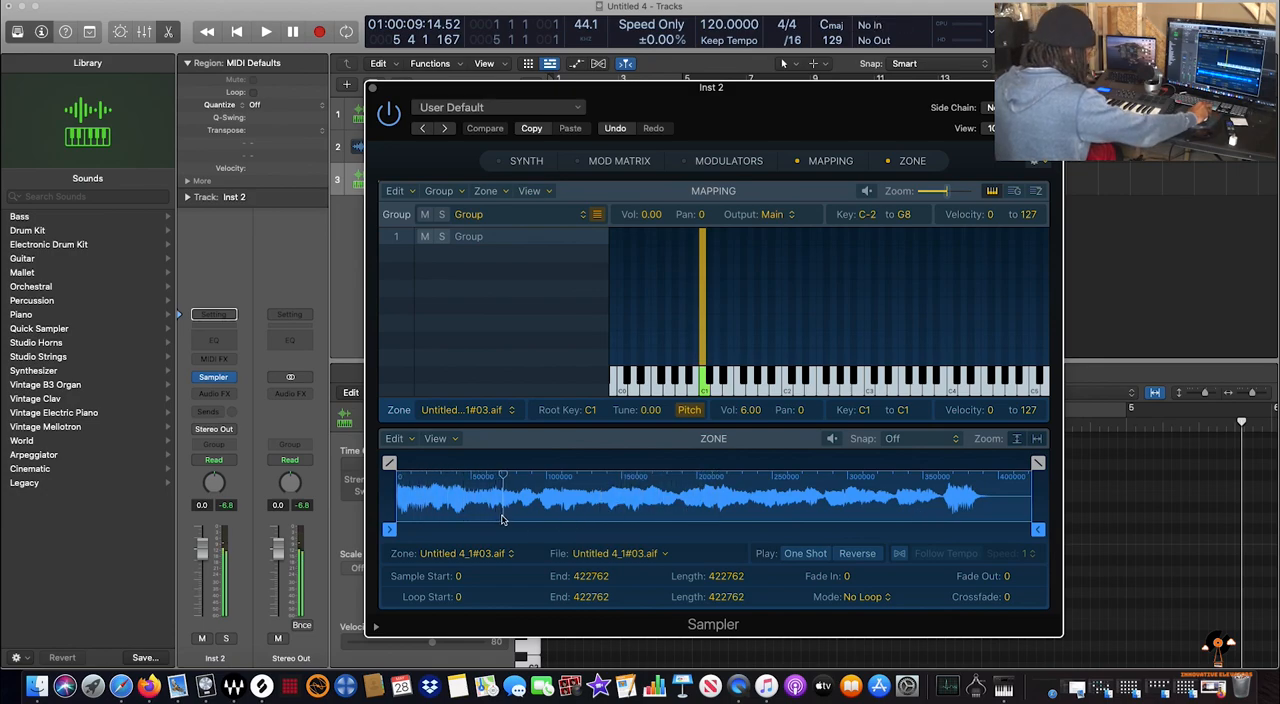
Trim the zone to start at about sample 99600 and end at about 189500, and extend its key range from C1 to C#2
{"action": "left_click_drag", "start_coordinate": [389, 529], "coordinate": [554, 528]}
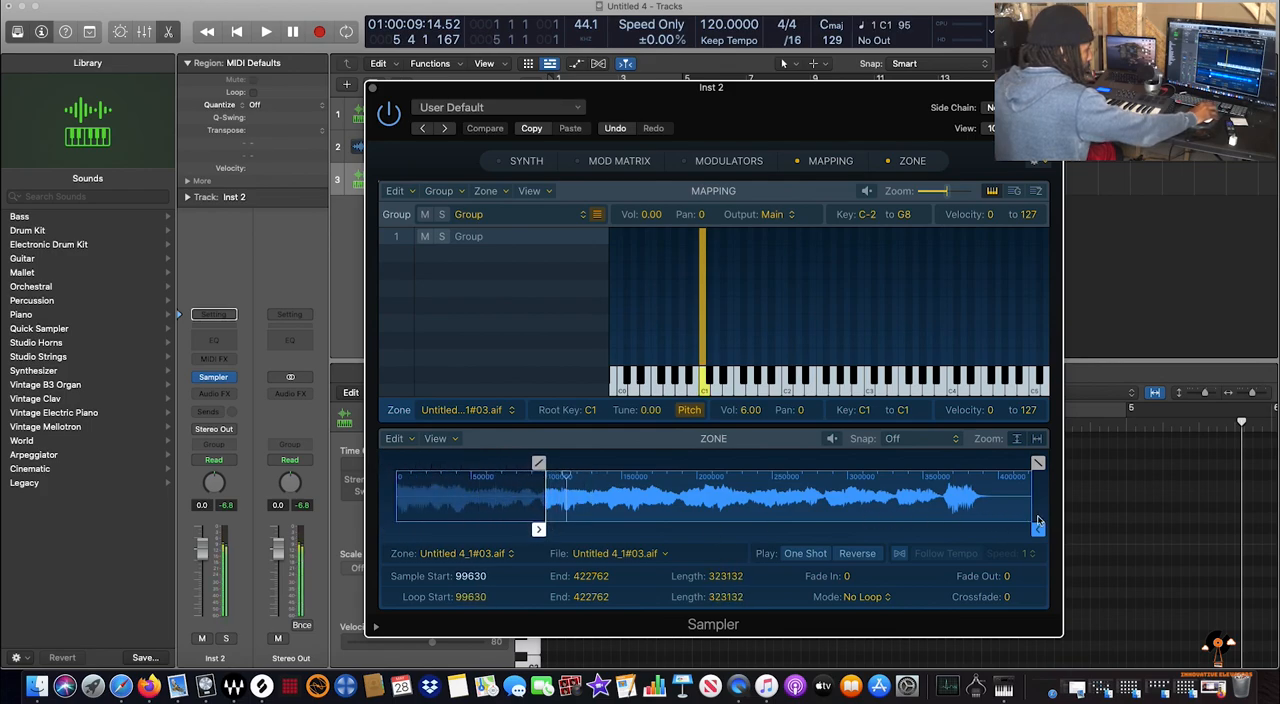
{"action": "left_click_drag", "start_coordinate": [1038, 529], "coordinate": [680, 537]}
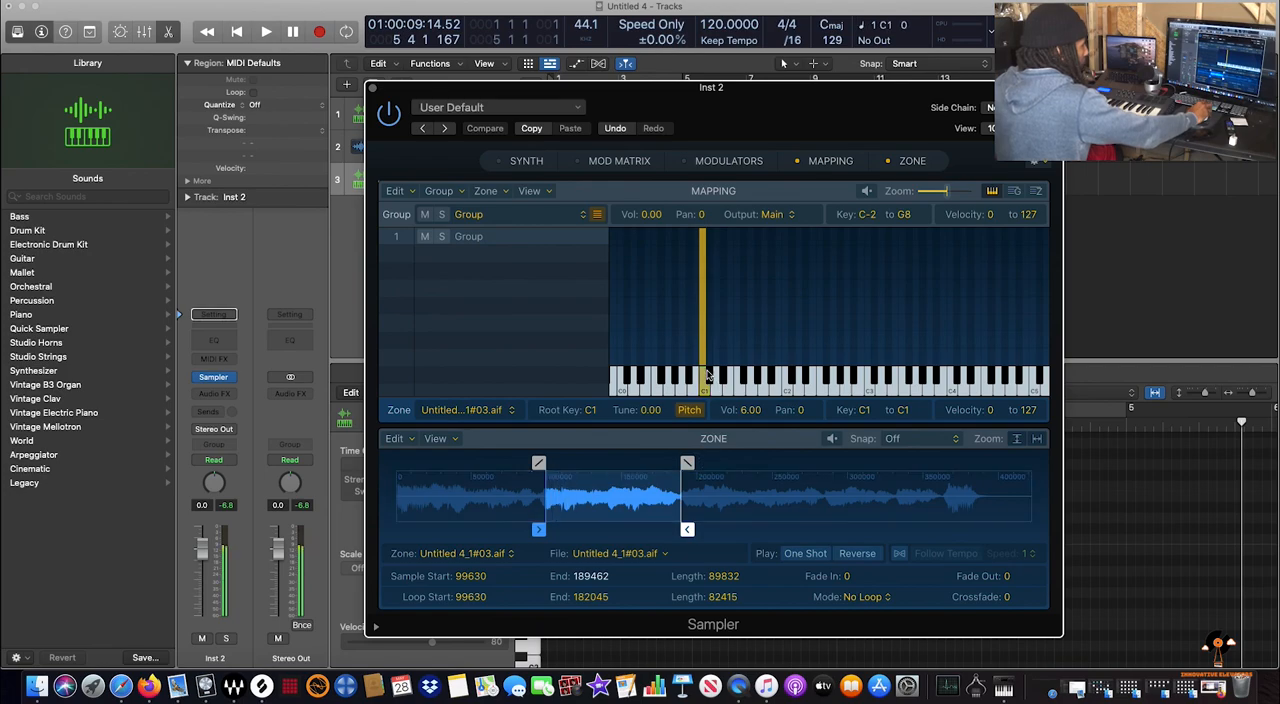
{"action": "left_click_drag", "start_coordinate": [706, 358], "coordinate": [798, 358]}
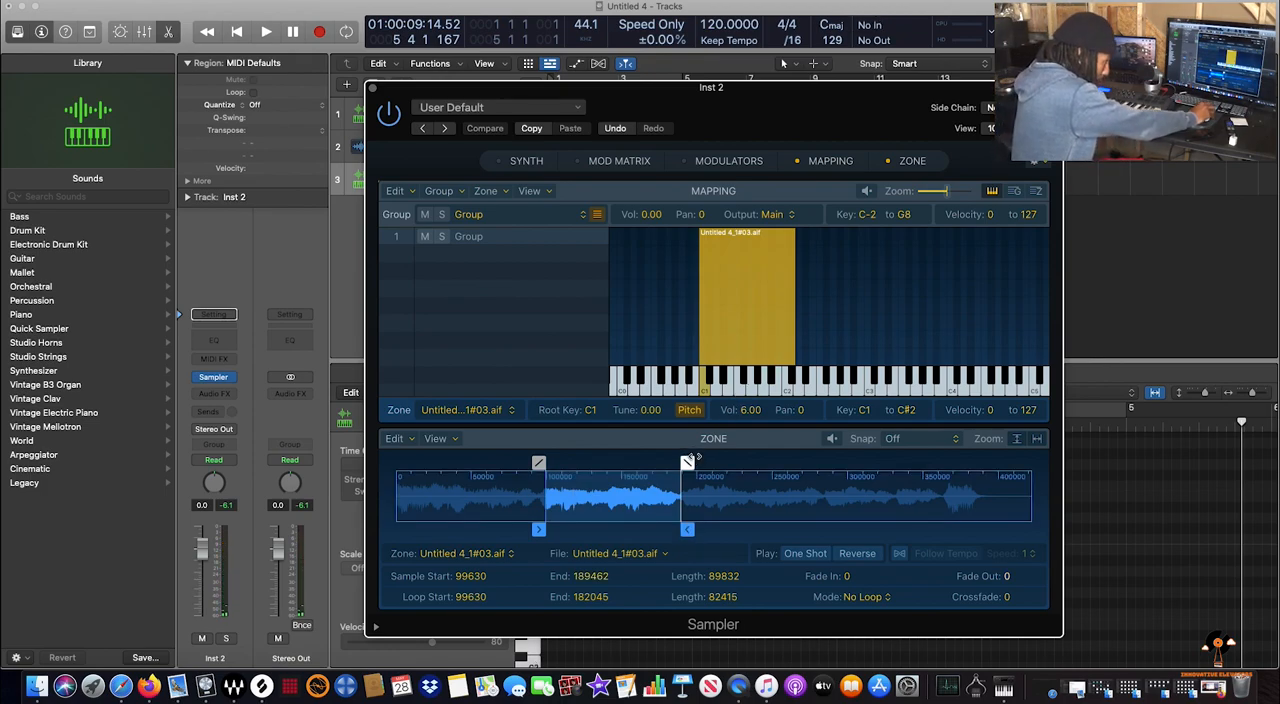
Open the zone's sample in the Audio File Editor and save a copy of the audio file to the Desktop as "funky sound"
{"action": "right_click", "coordinate": [649, 499]}
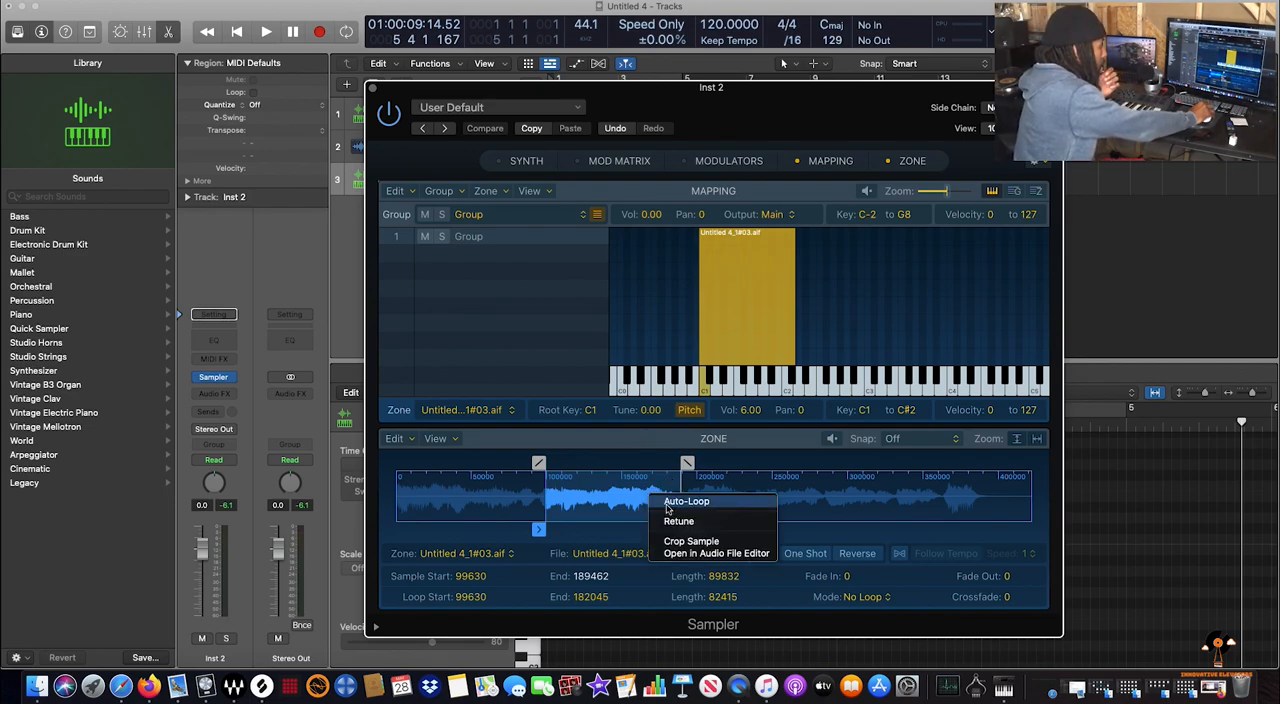
{"action": "left_click", "coordinate": [695, 556]}
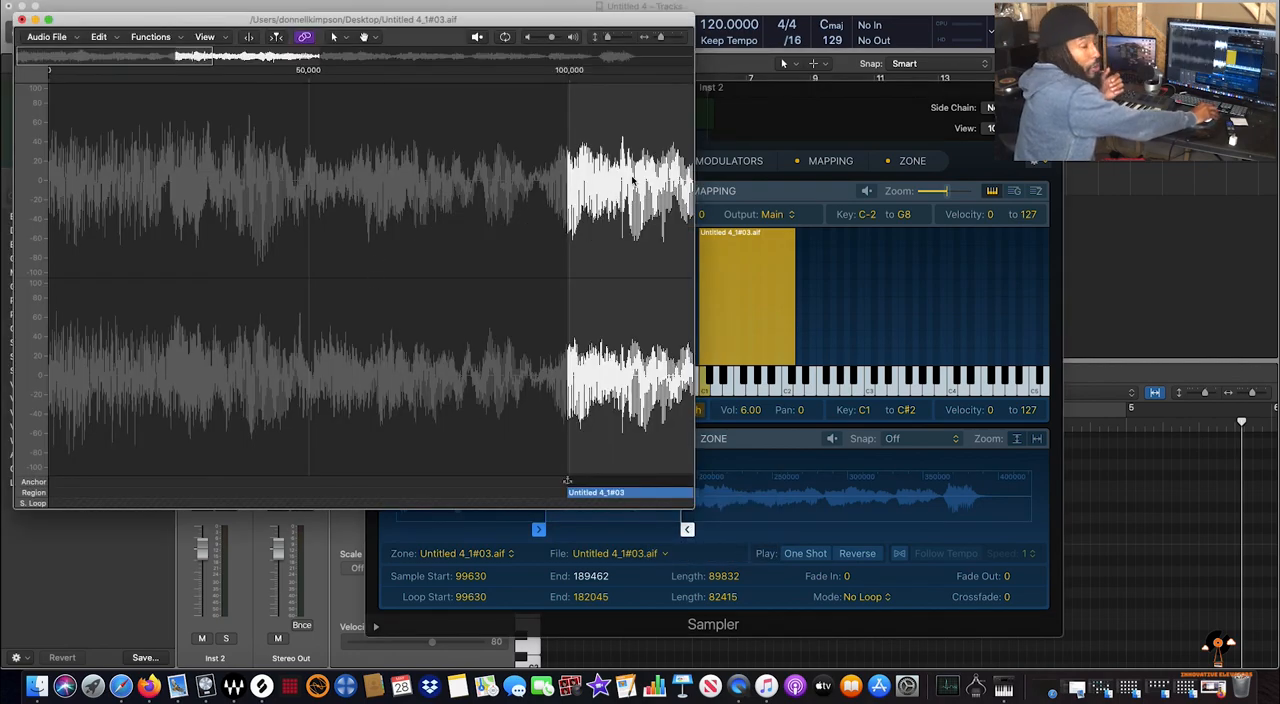
{"action": "left_click", "coordinate": [76, 38]}
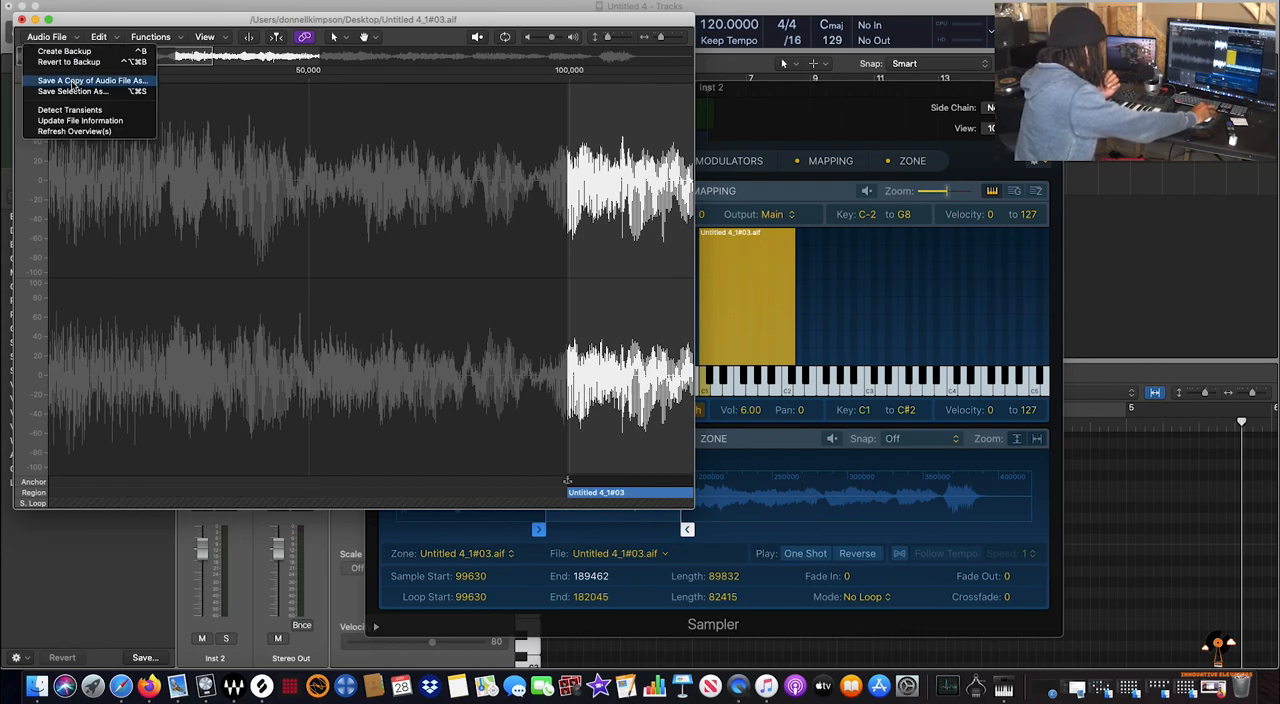
{"action": "left_click", "coordinate": [75, 81]}
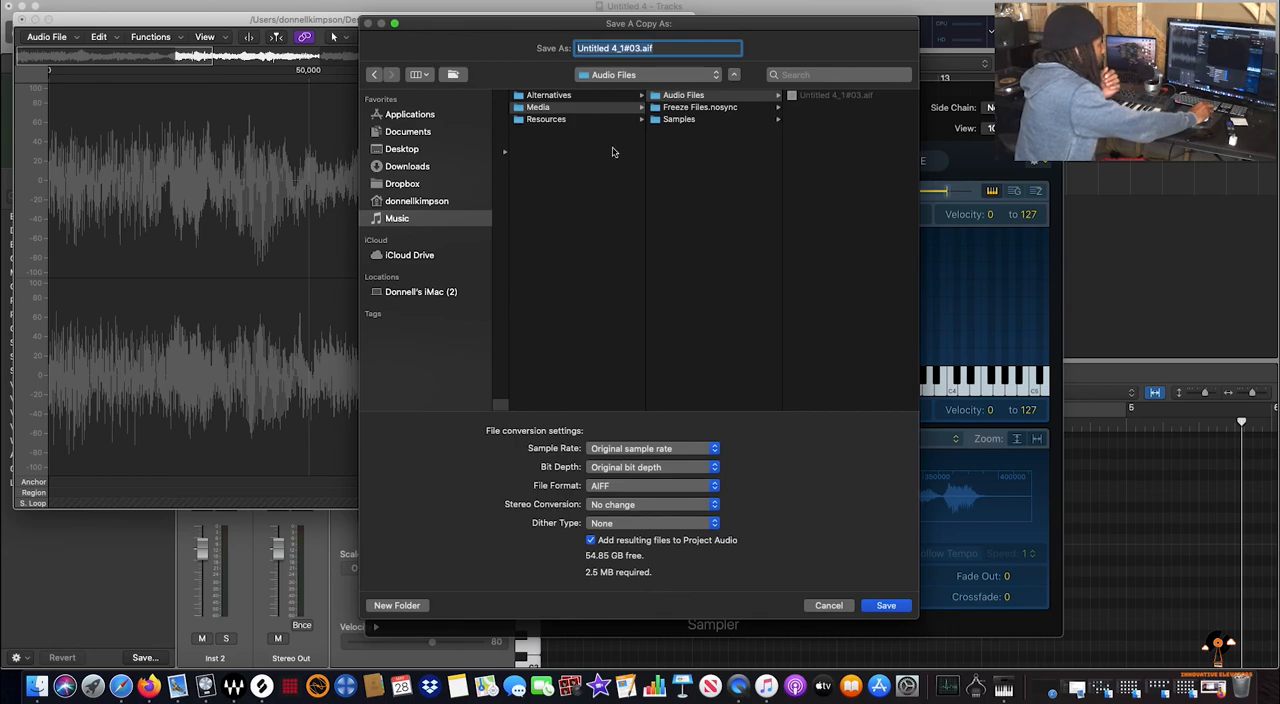
{"action": "left_click", "coordinate": [400, 149]}
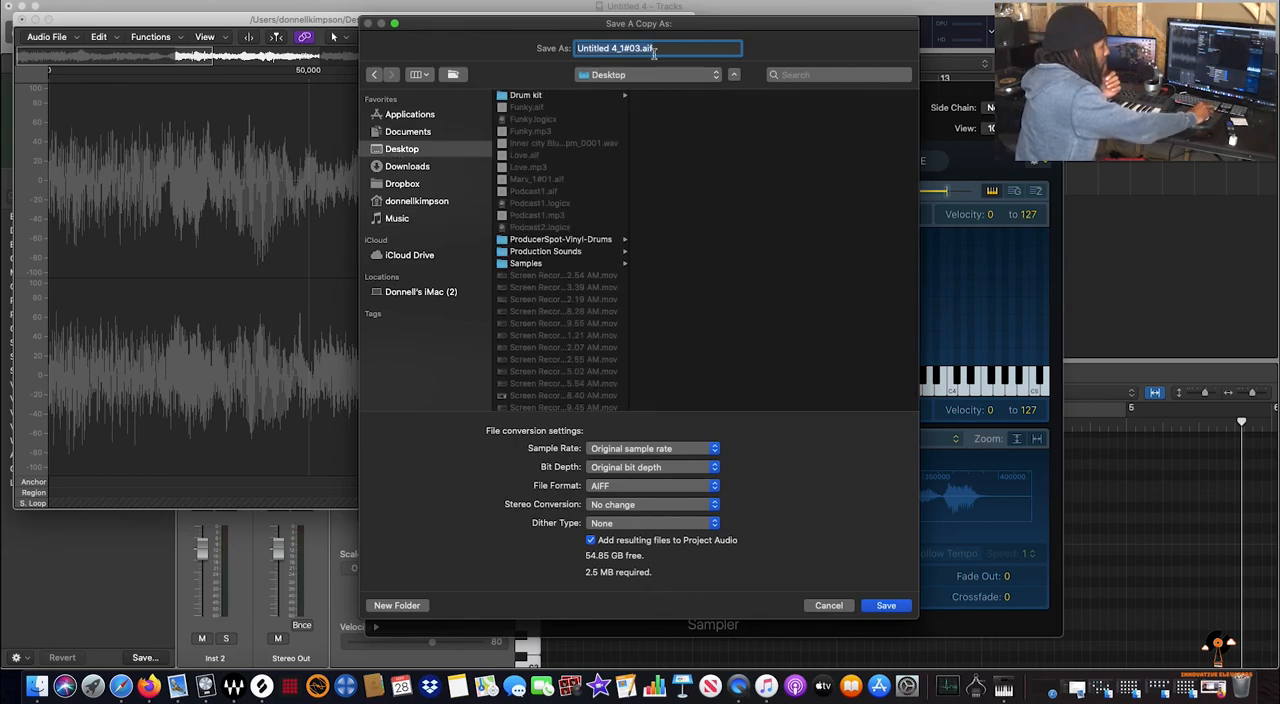
{"action": "key", "text": "BackSpace"}
{"action": "type", "text": "funky sound"}
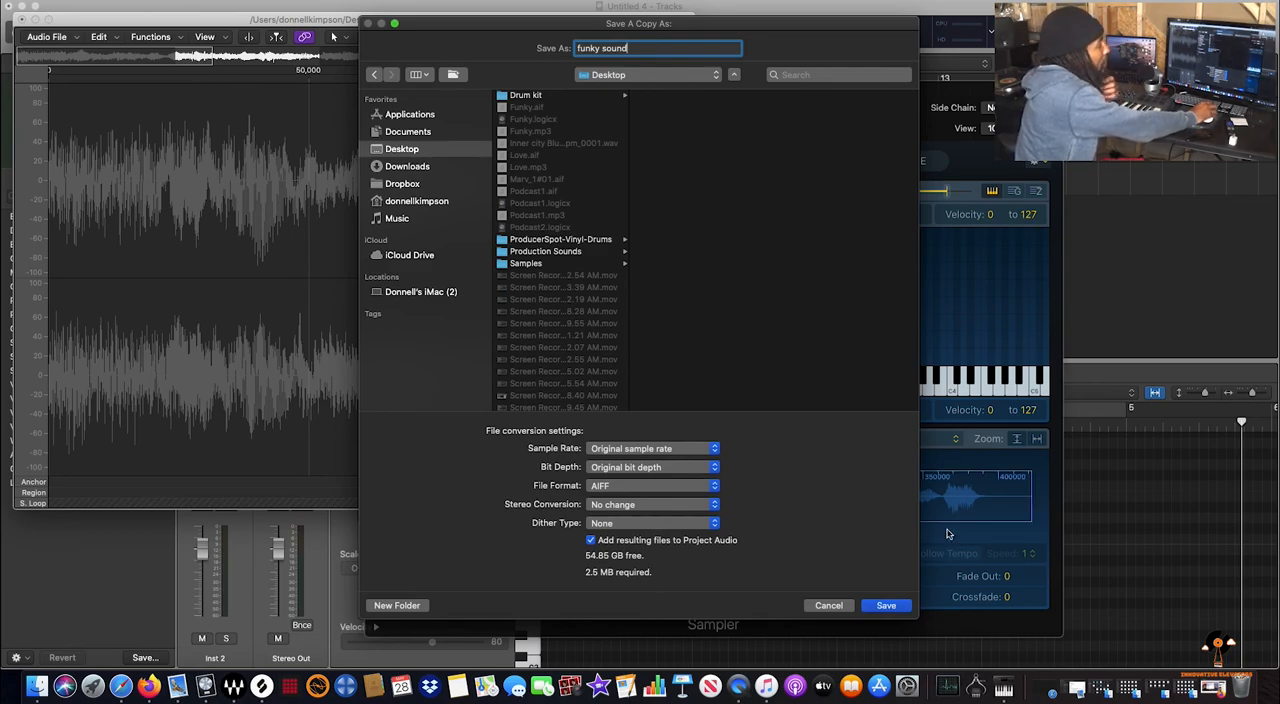
{"action": "left_click", "coordinate": [895, 610]}
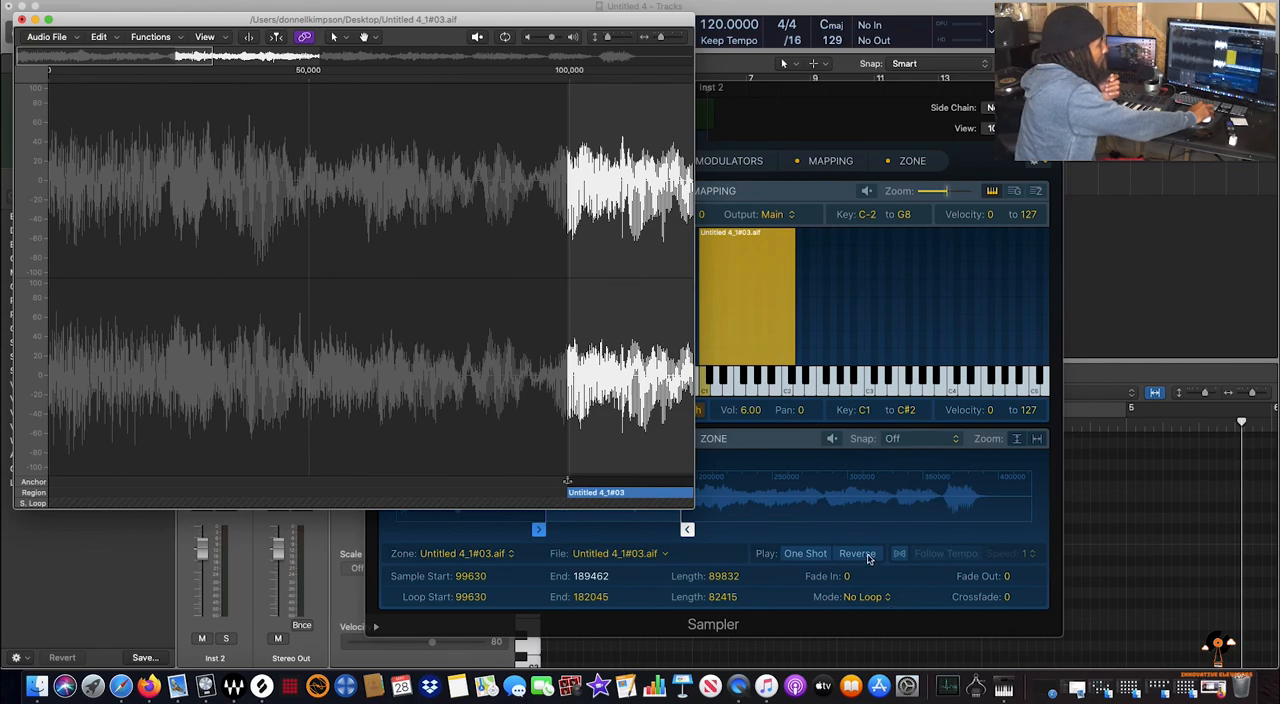